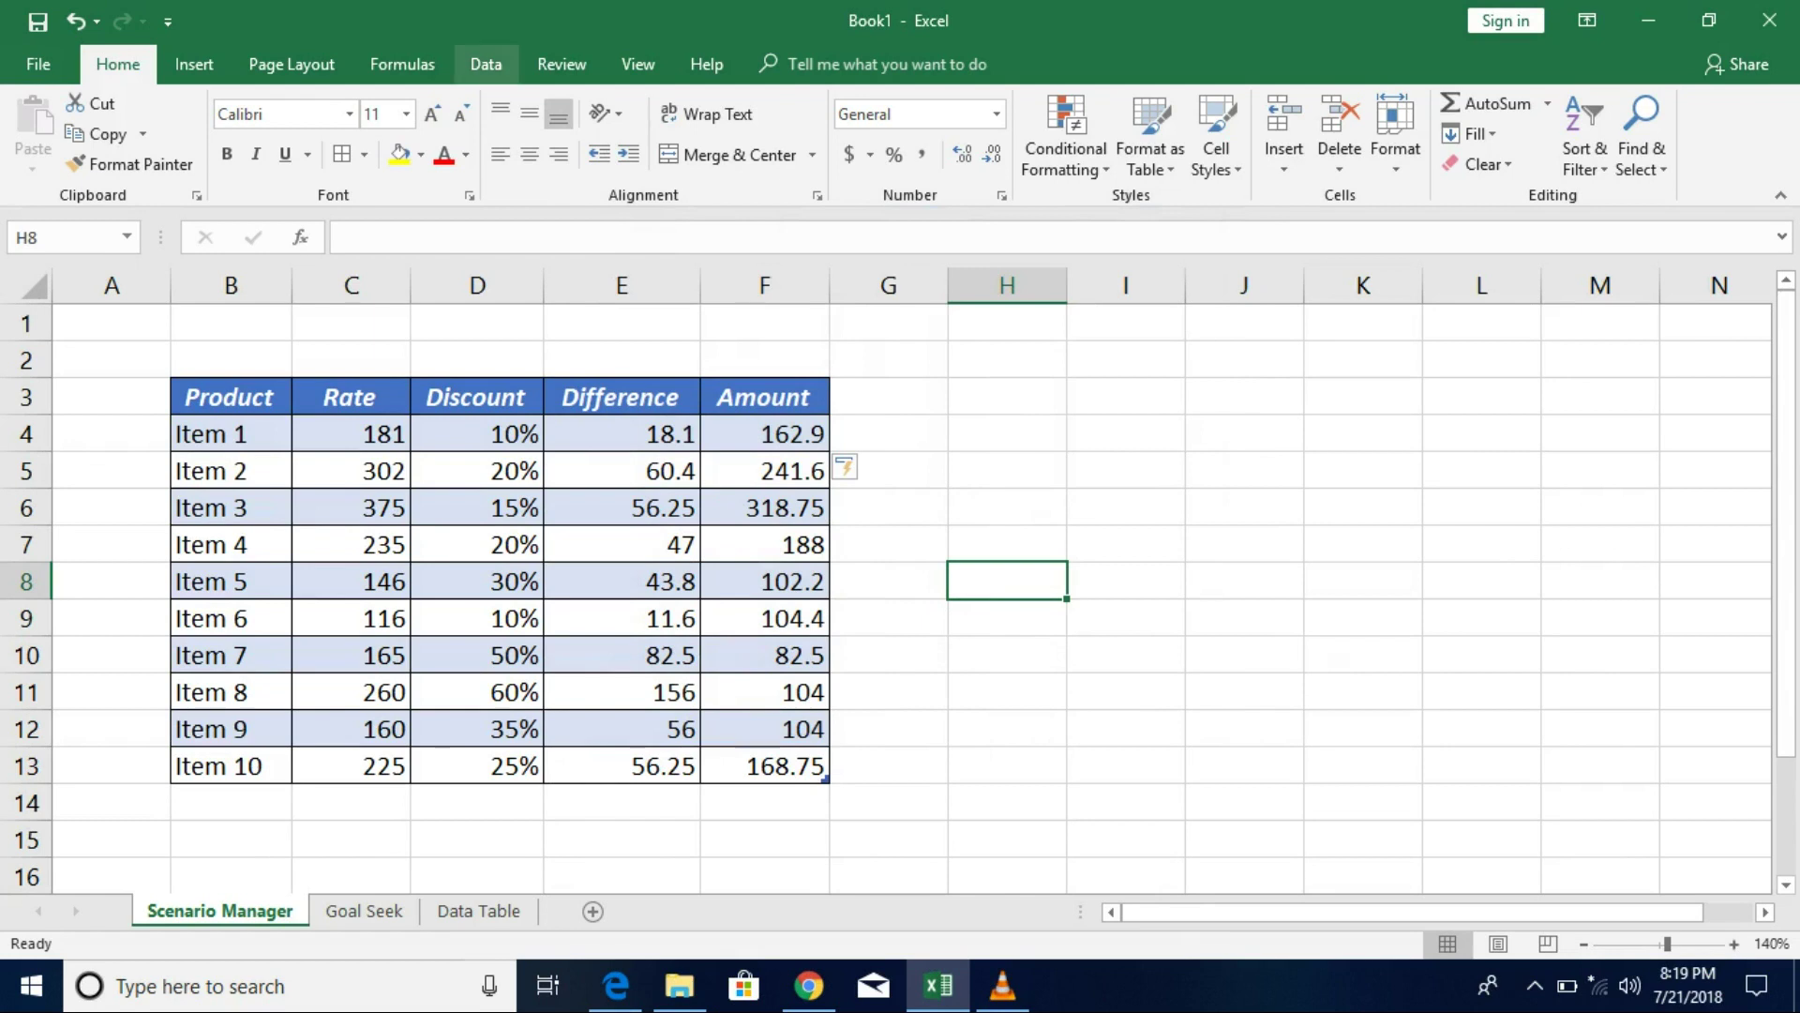
# On the Data tab, show the What-If Analysis options, then close the list
pyautogui.click(485, 64)
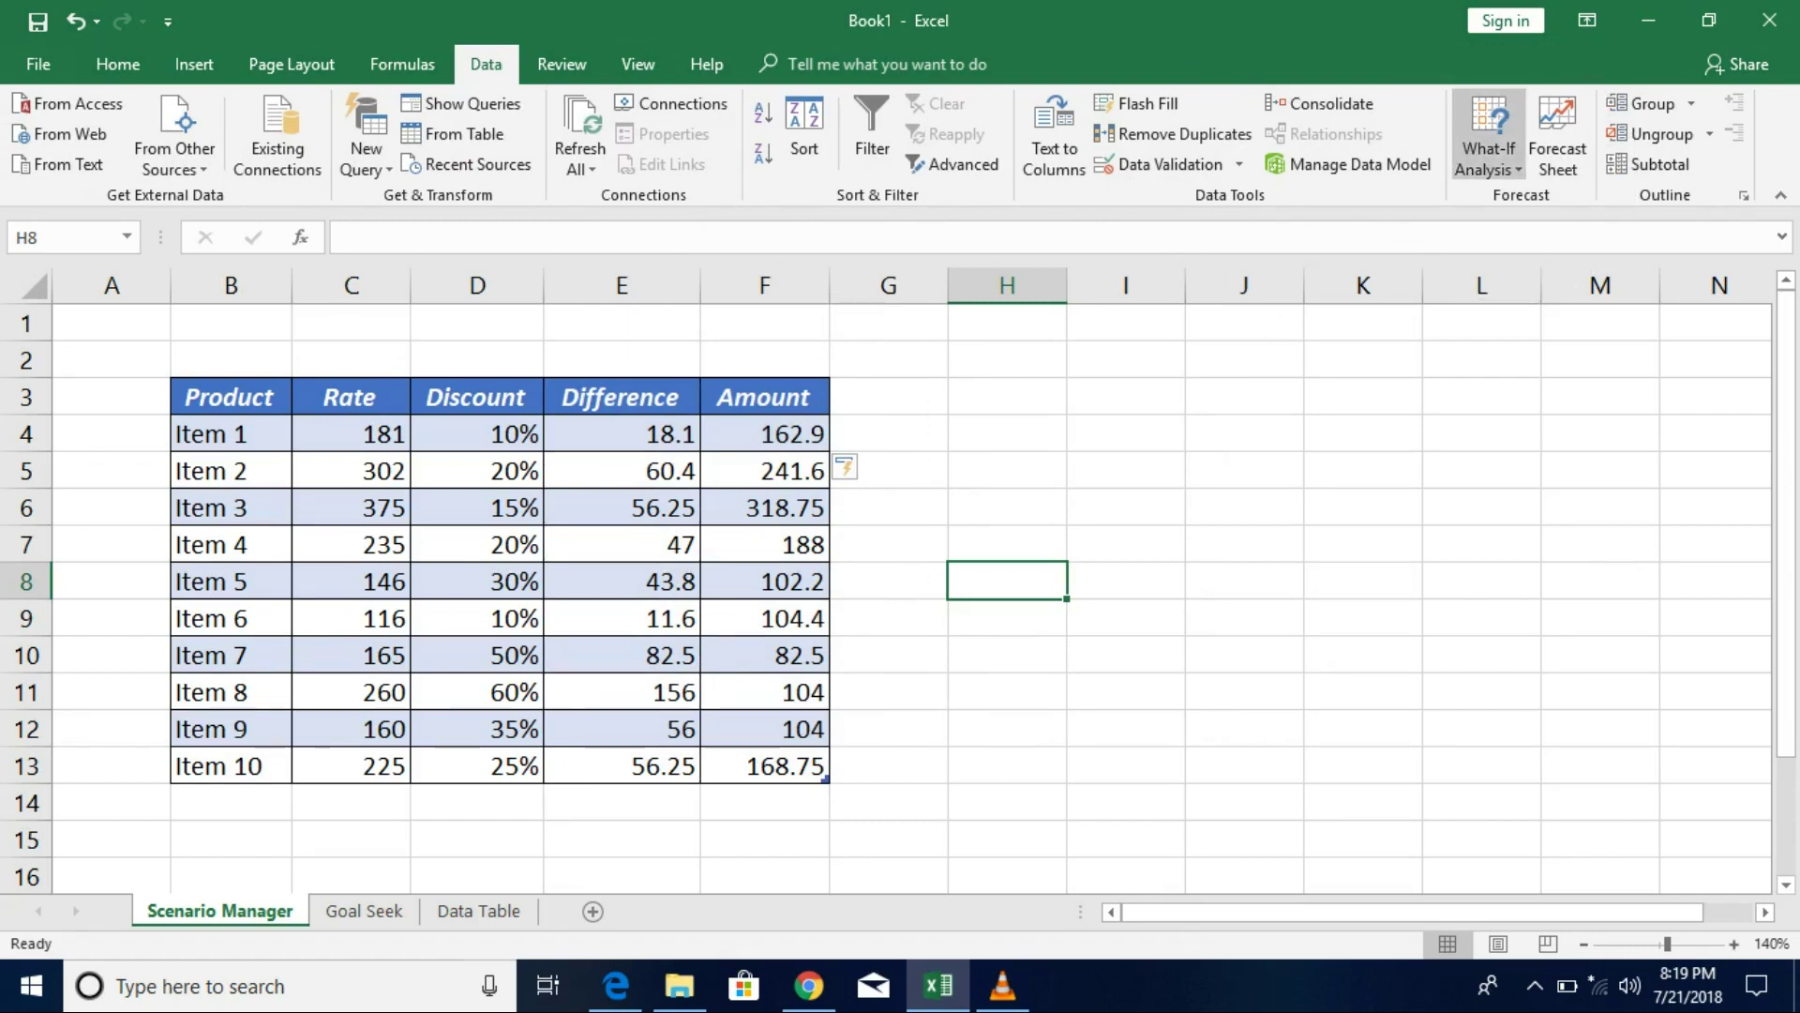
pyautogui.click(1489, 157)
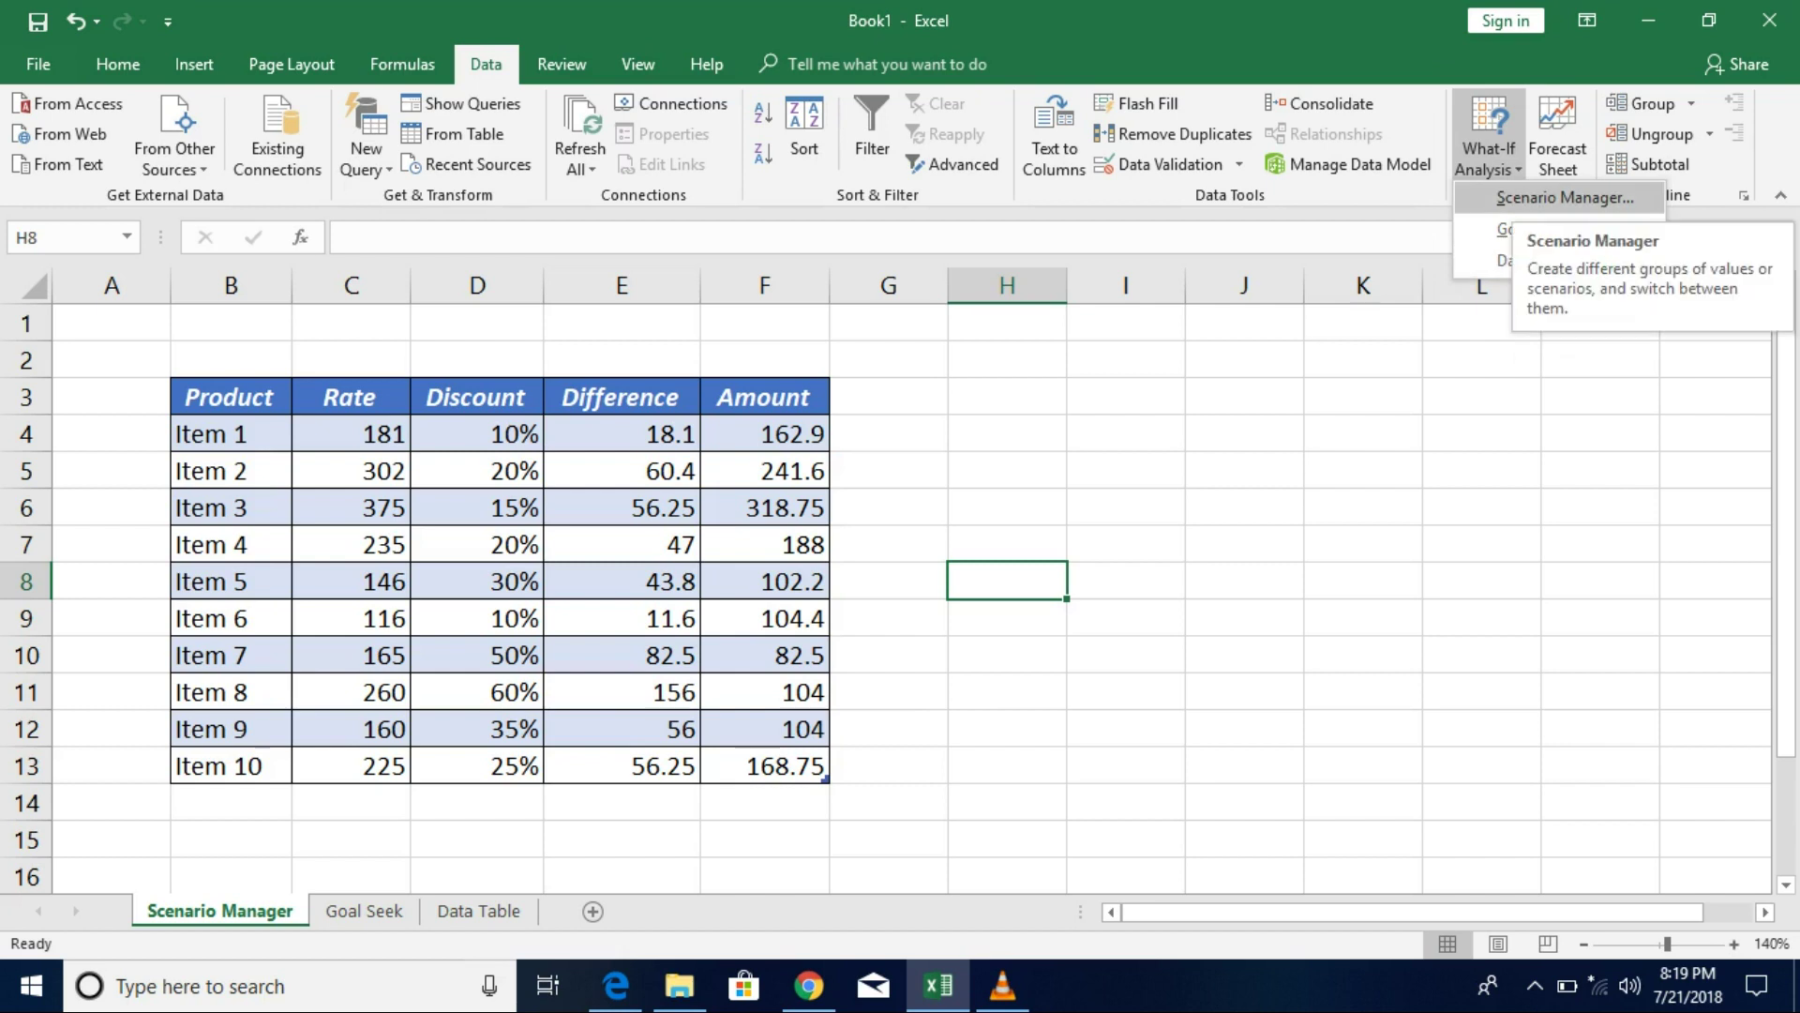
pyautogui.click(1565, 197)
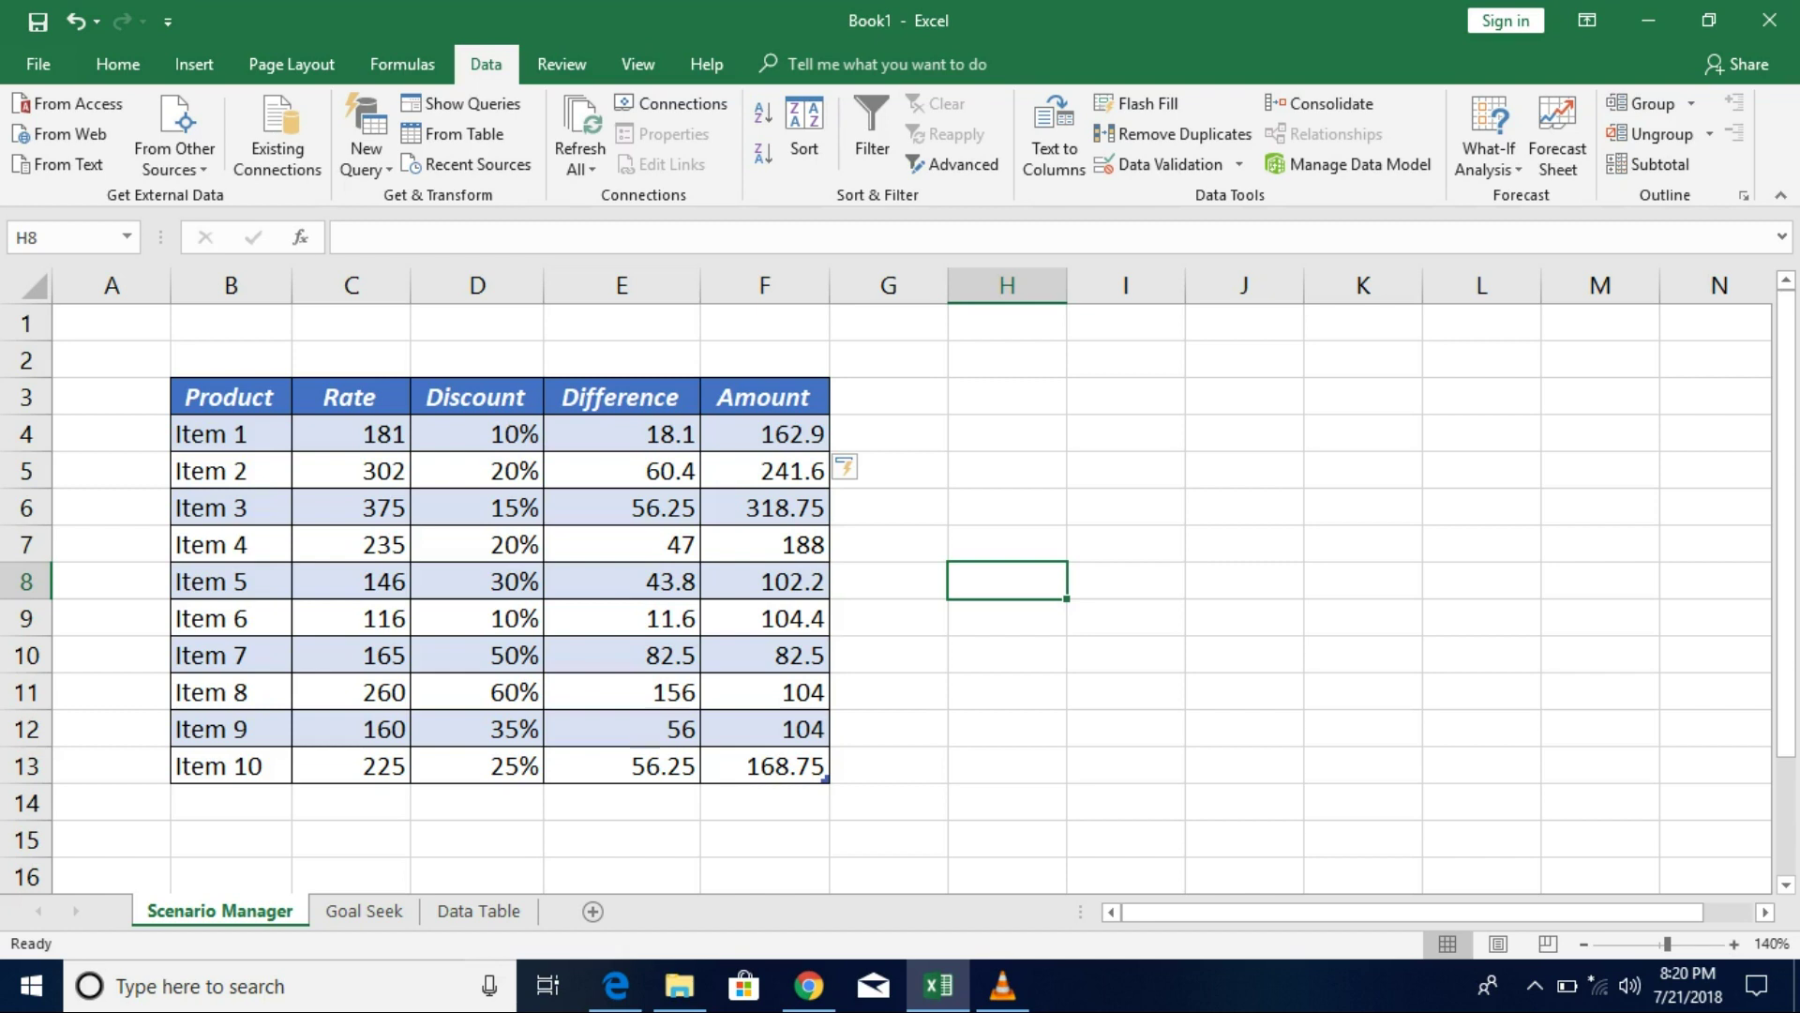
pyautogui.click(230, 396)
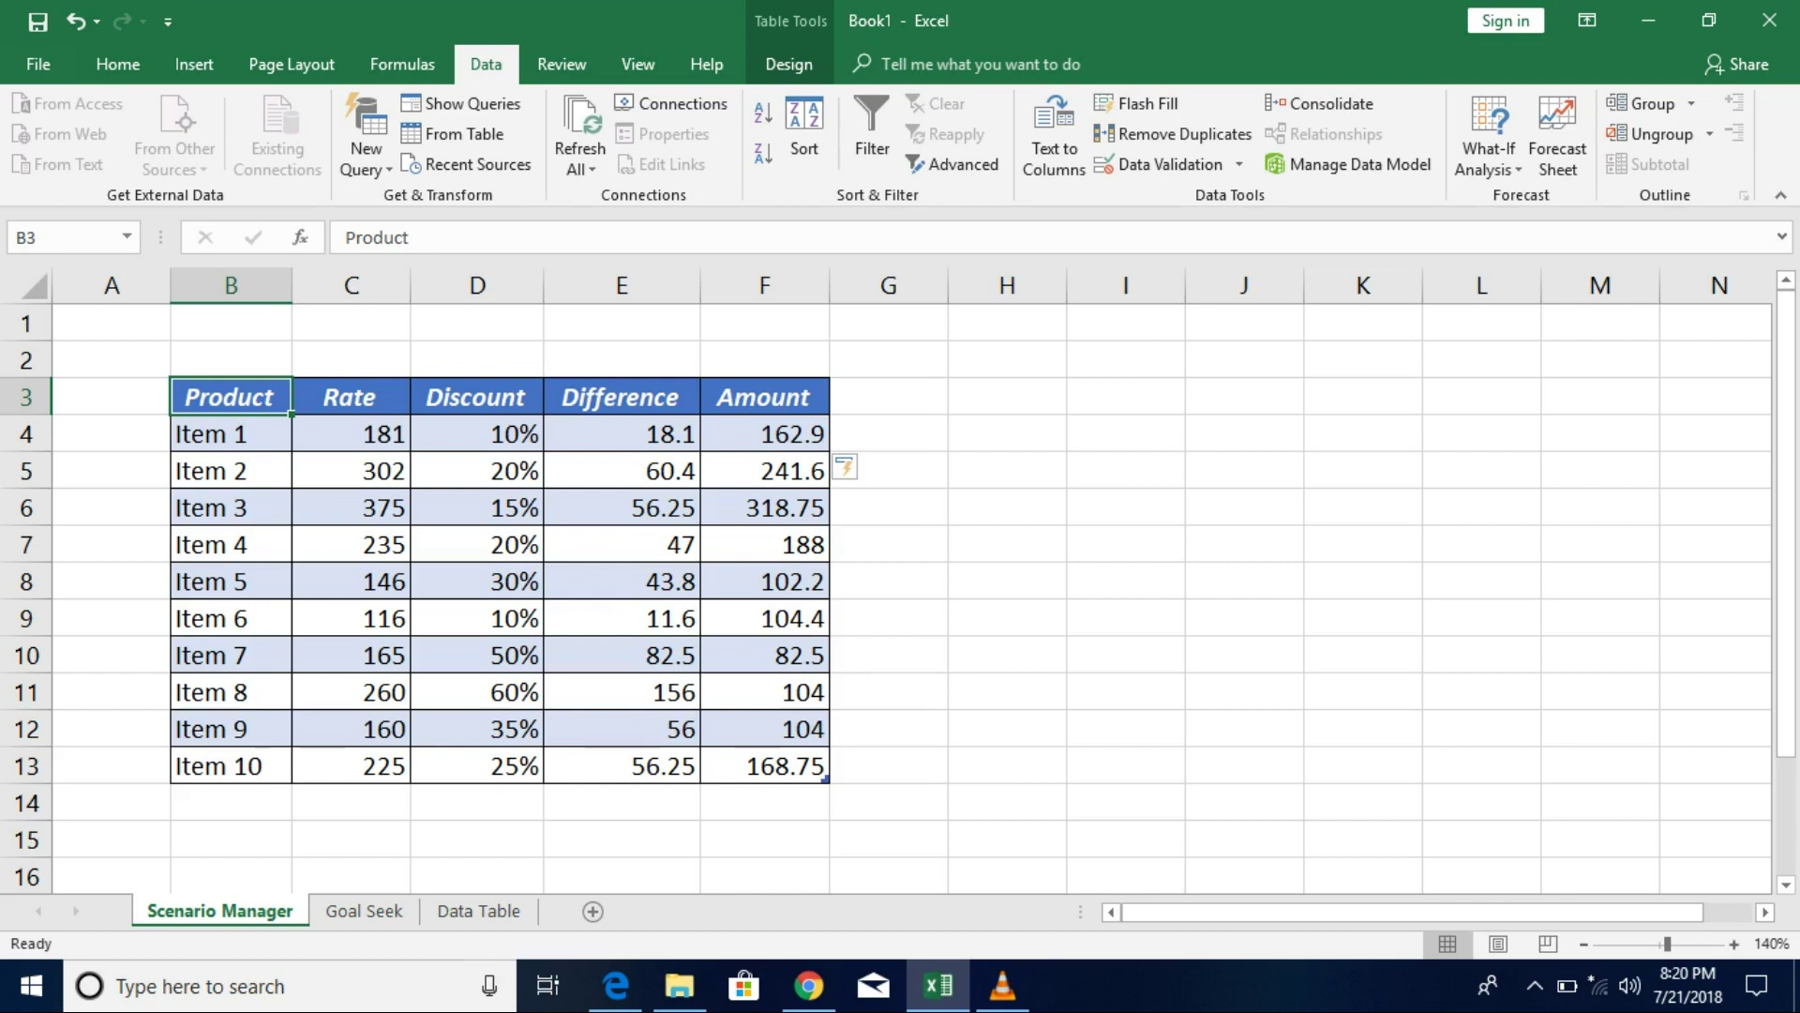
pyautogui.moveTo(477, 433); pyautogui.dragTo(478, 765)
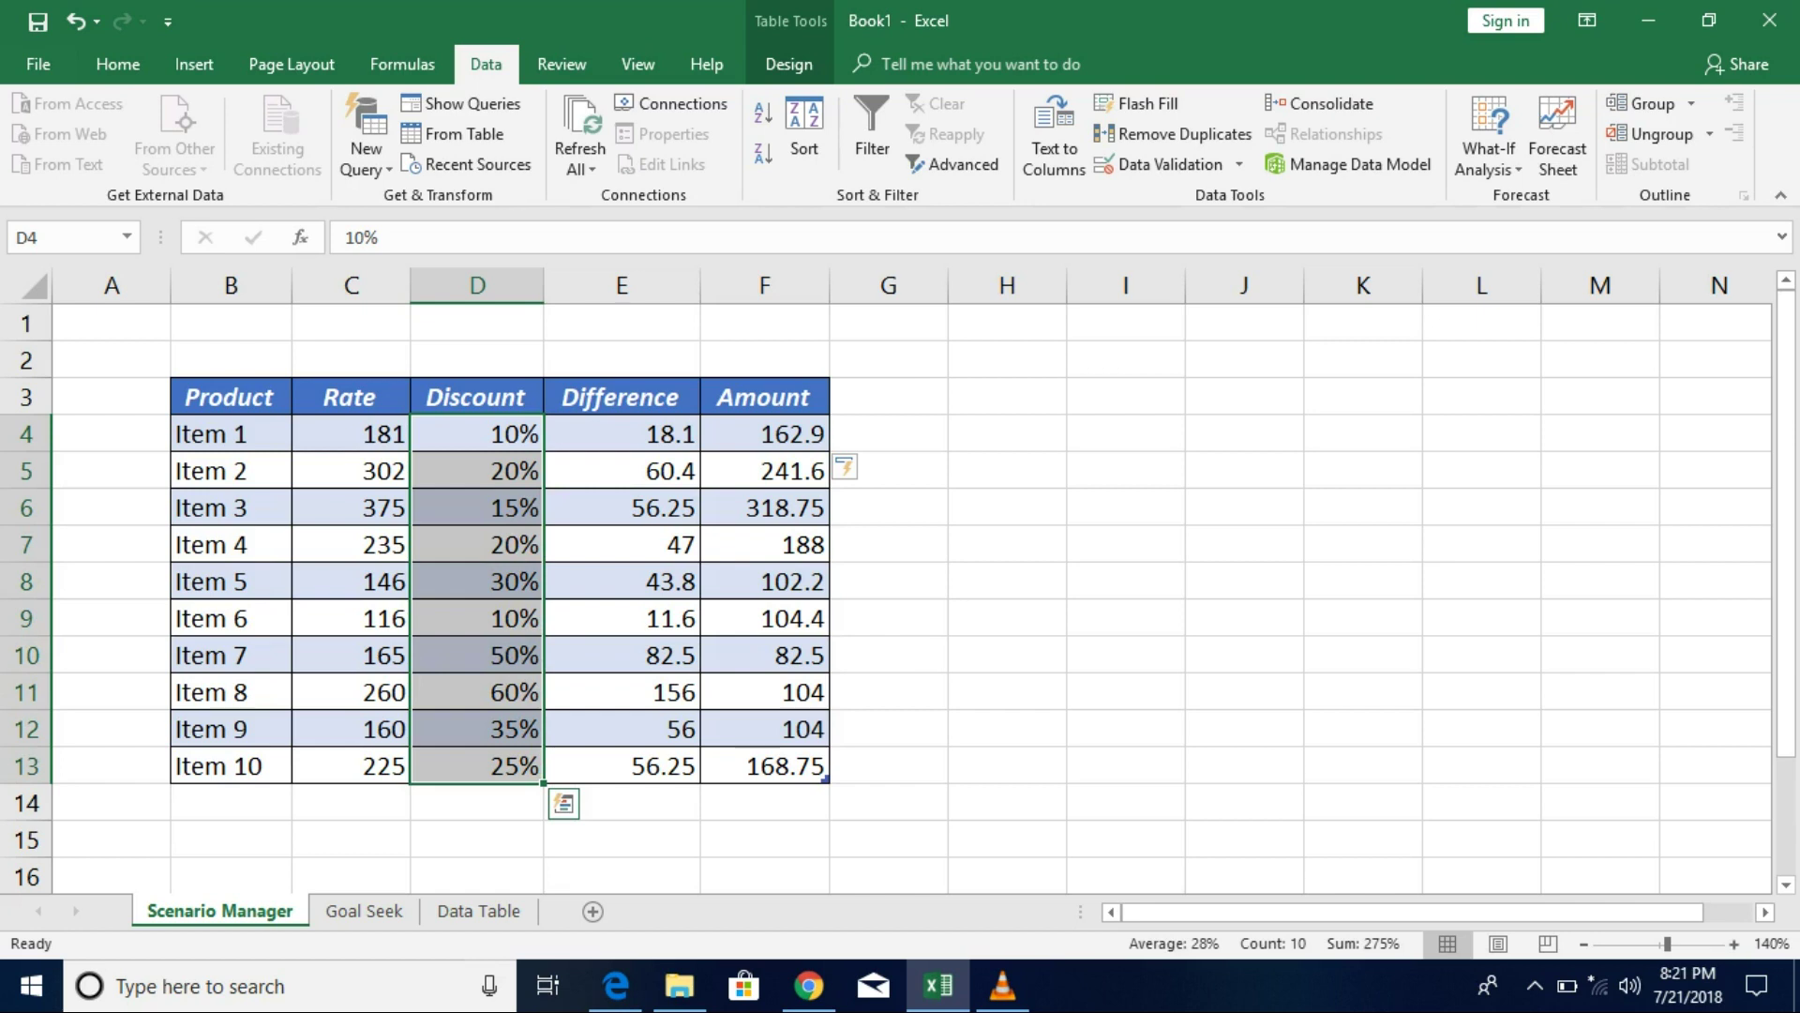
pyautogui.moveTo(621, 433); pyautogui.dragTo(622, 765)
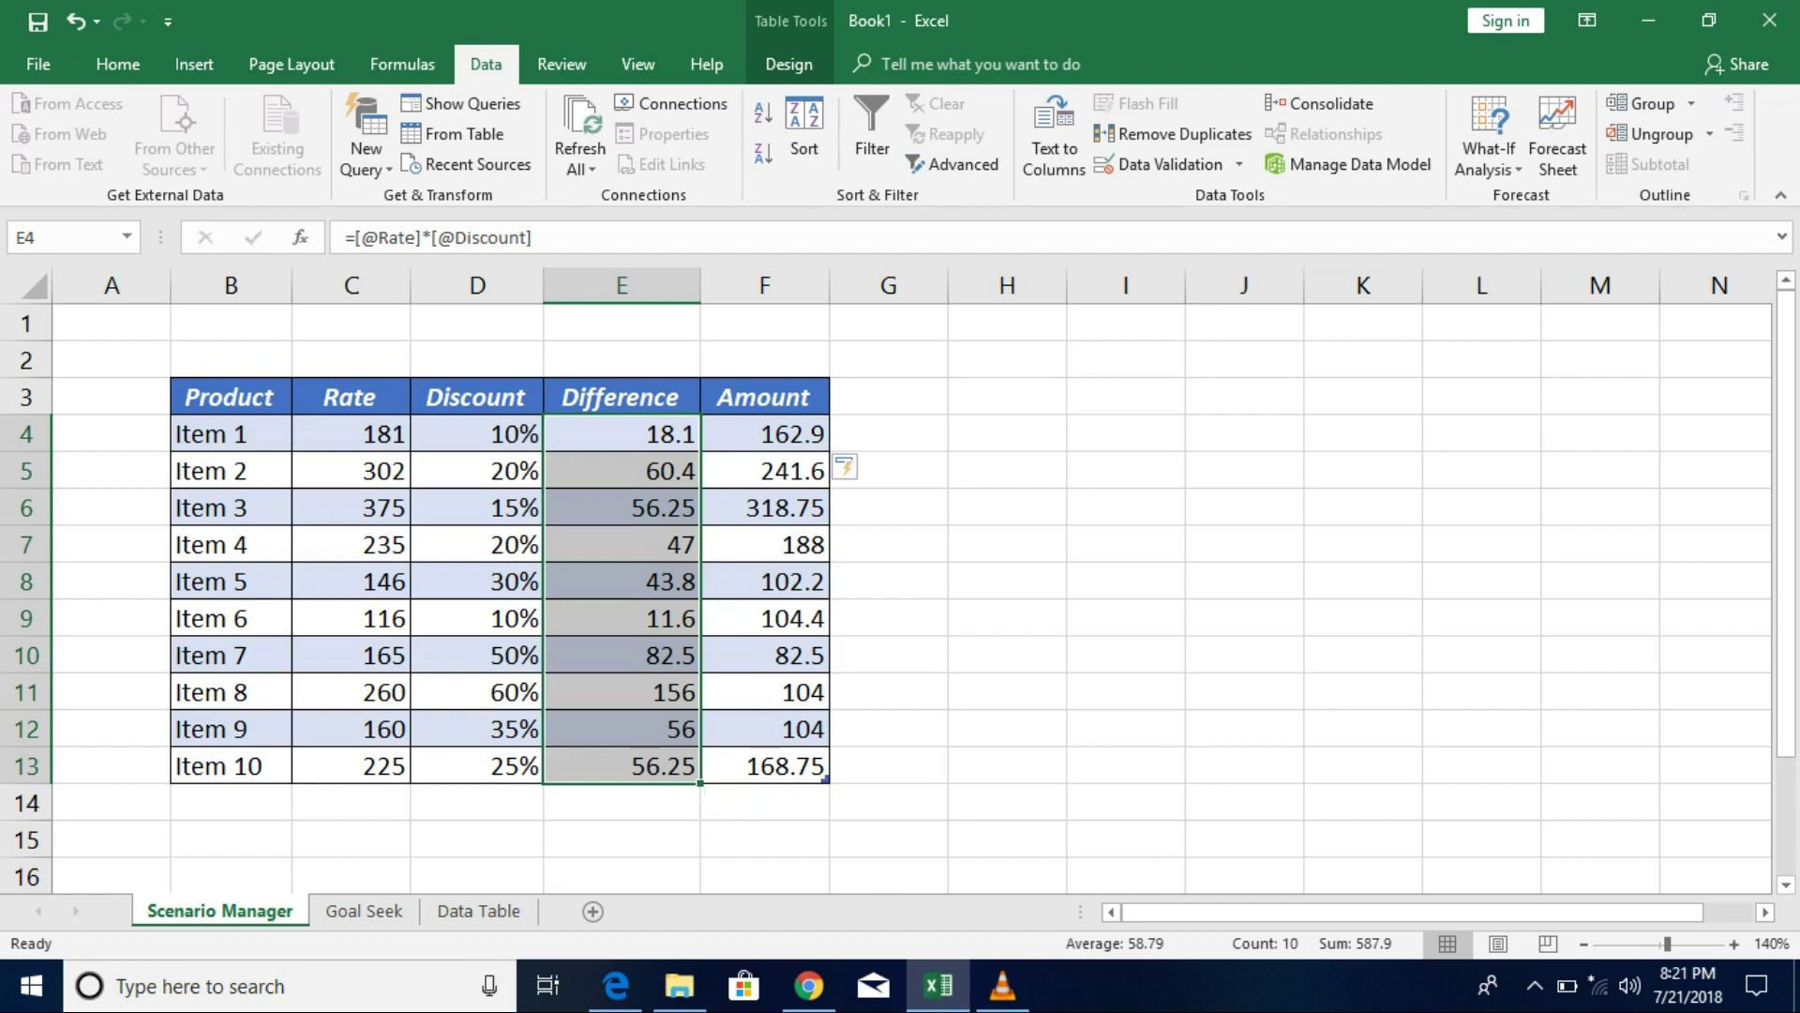
pyautogui.click(764, 433)
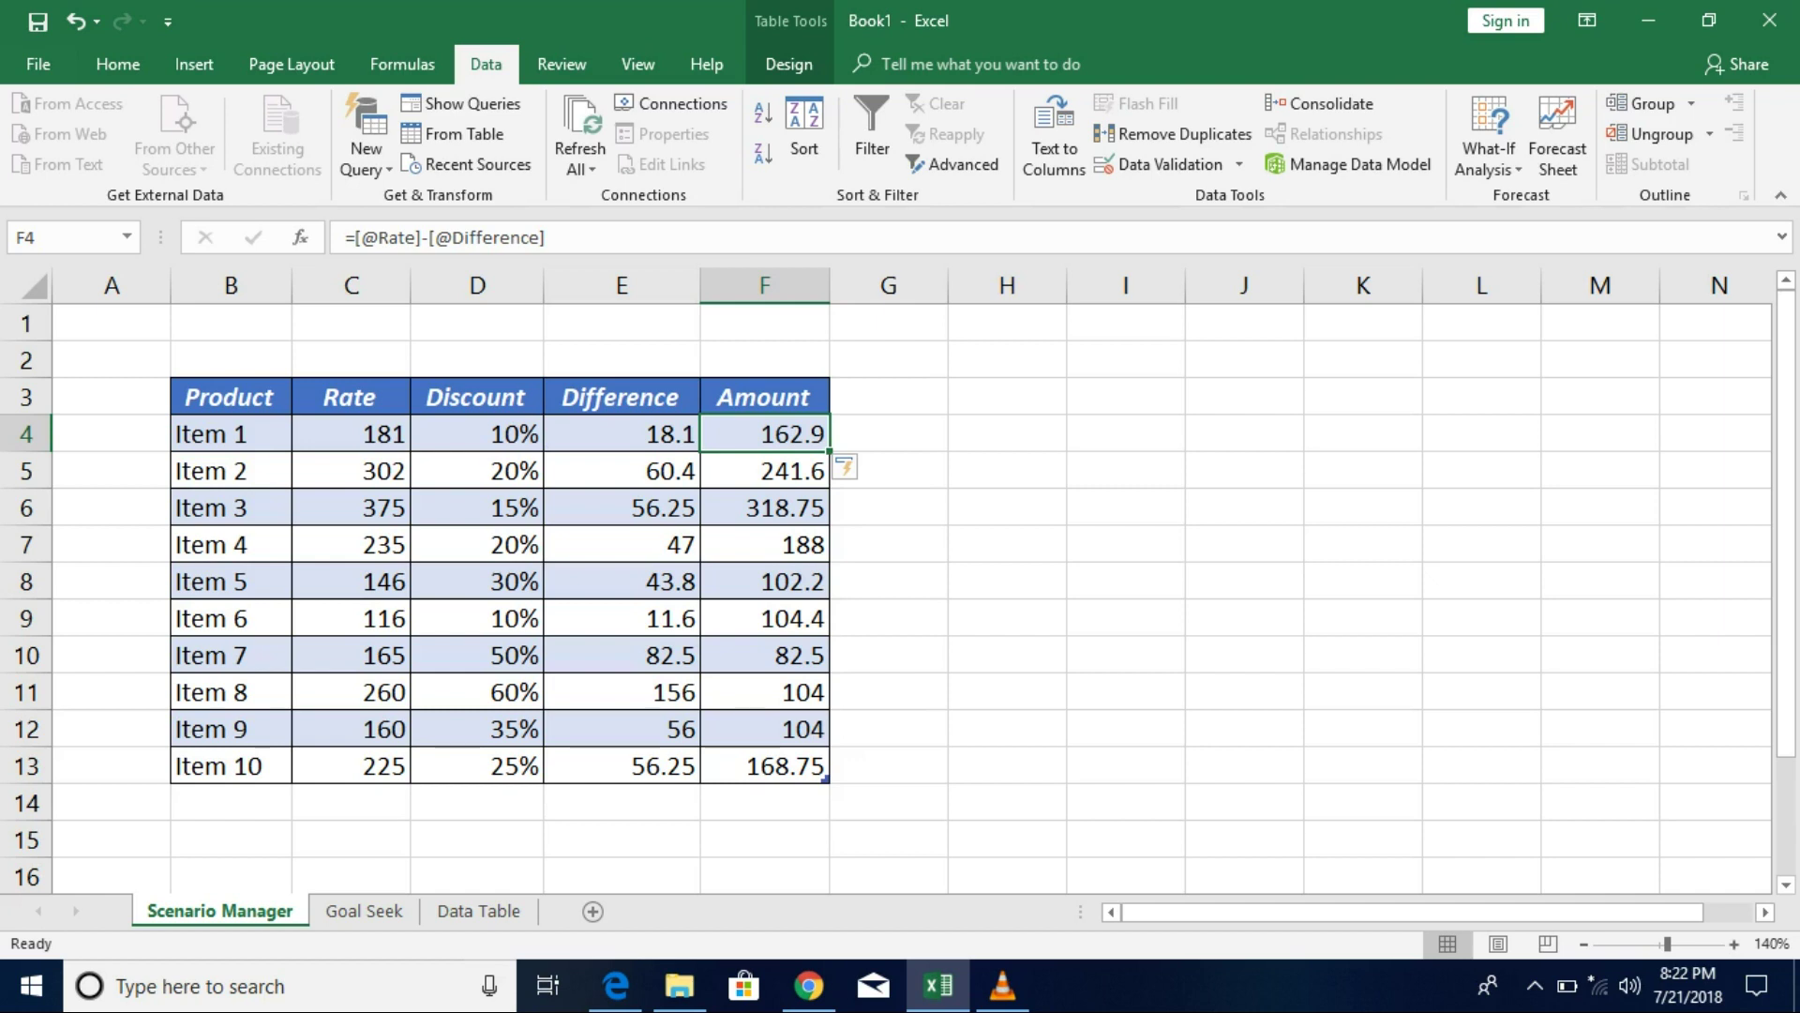
pyautogui.click(622, 433)
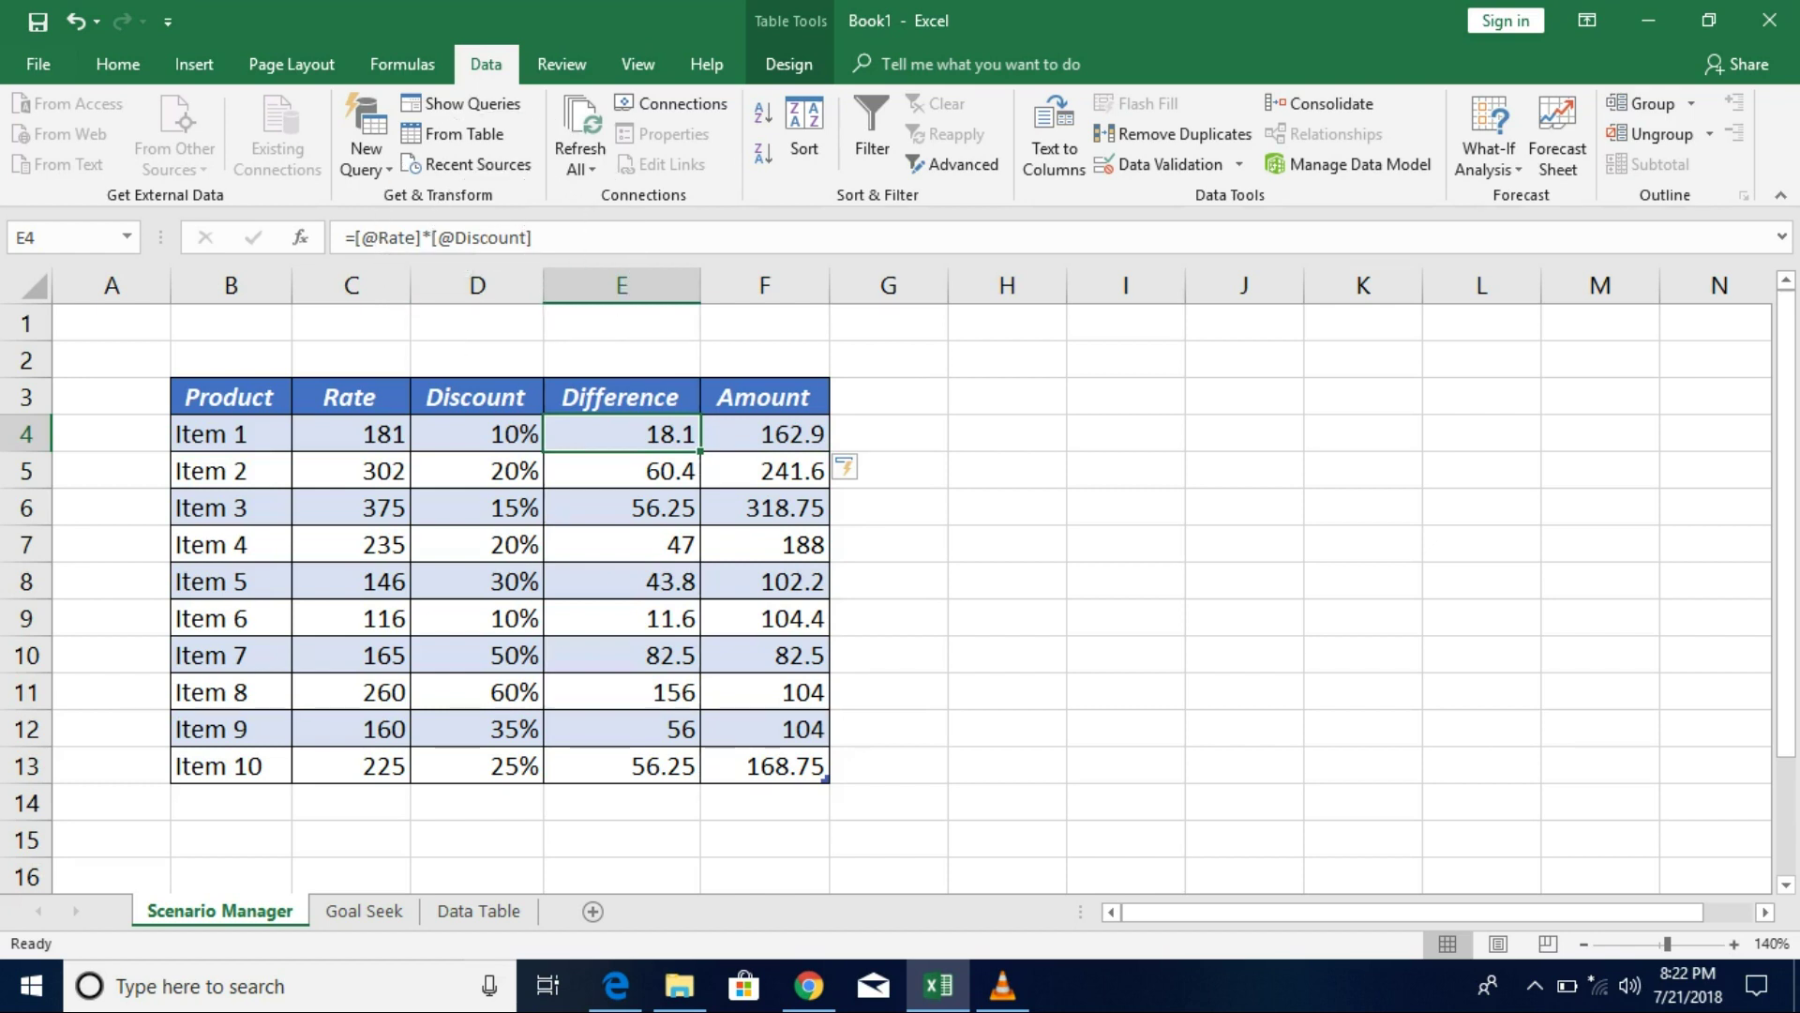
pyautogui.click(765, 433)
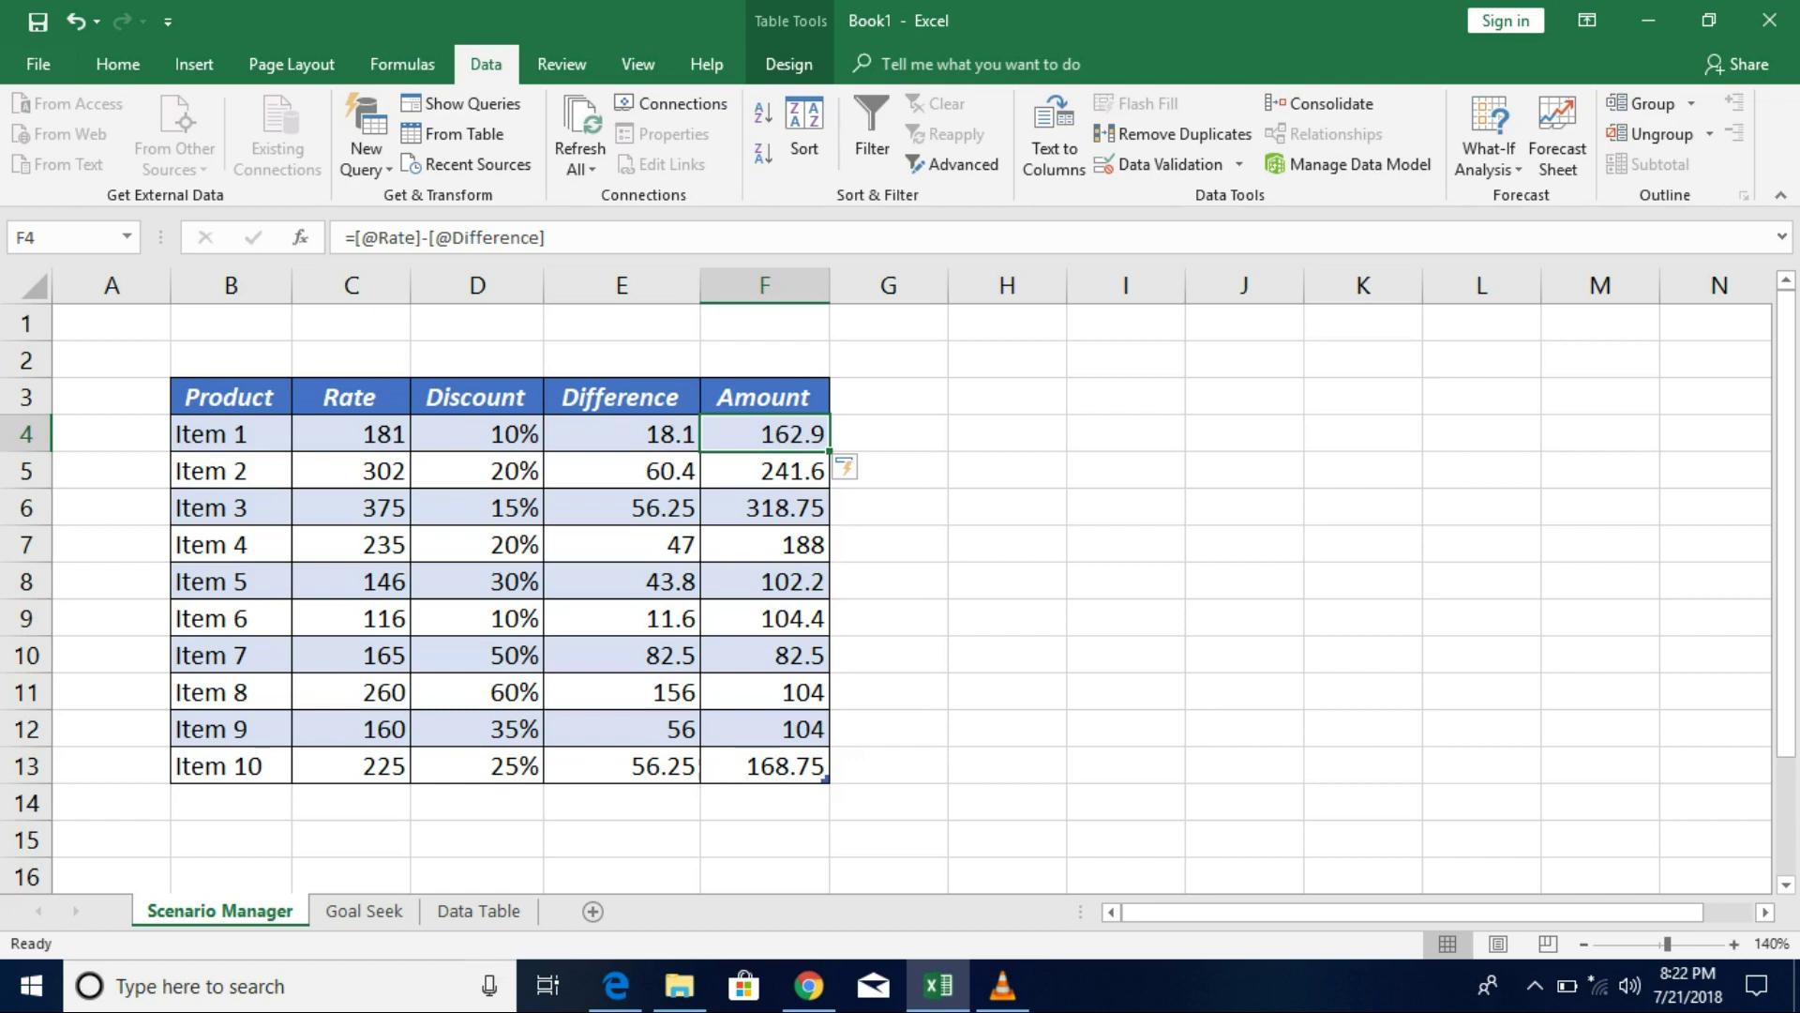
pyautogui.click(888, 433)
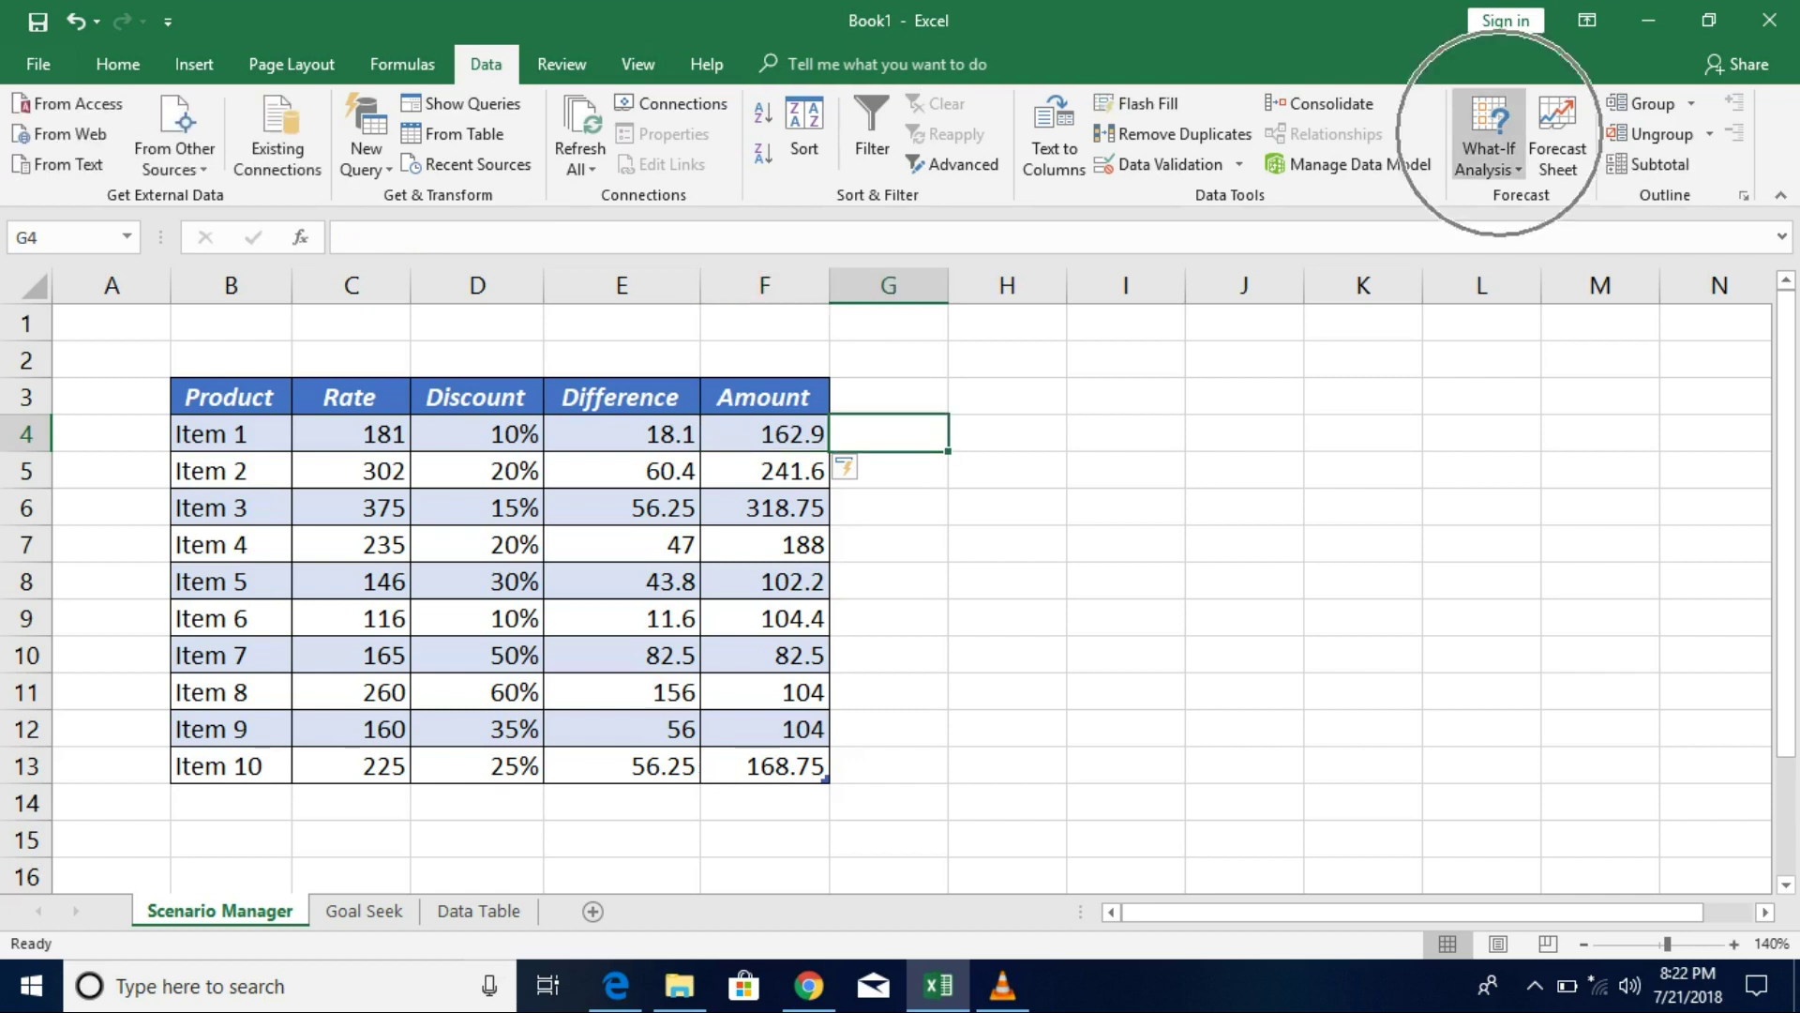
# Open Scenario Manager from What-If Analysis, with no scenarios defined yet
pyautogui.click(1488, 155)
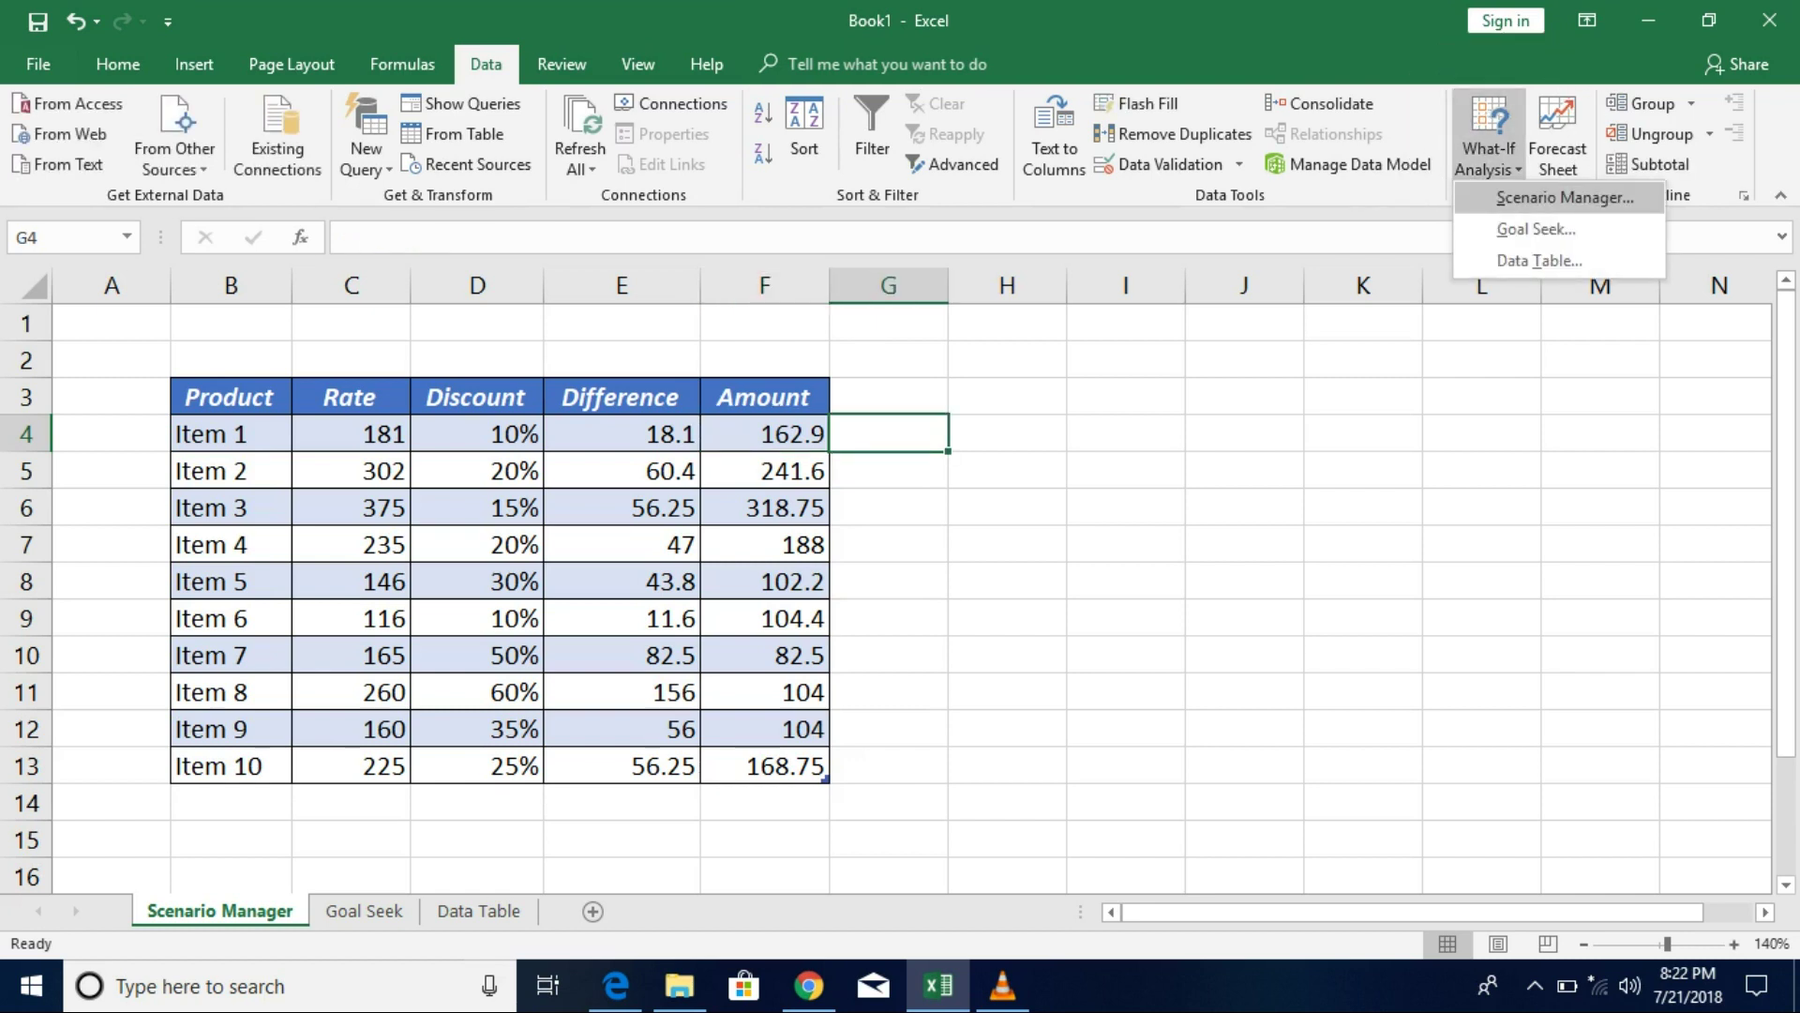
pyautogui.click(1564, 197)
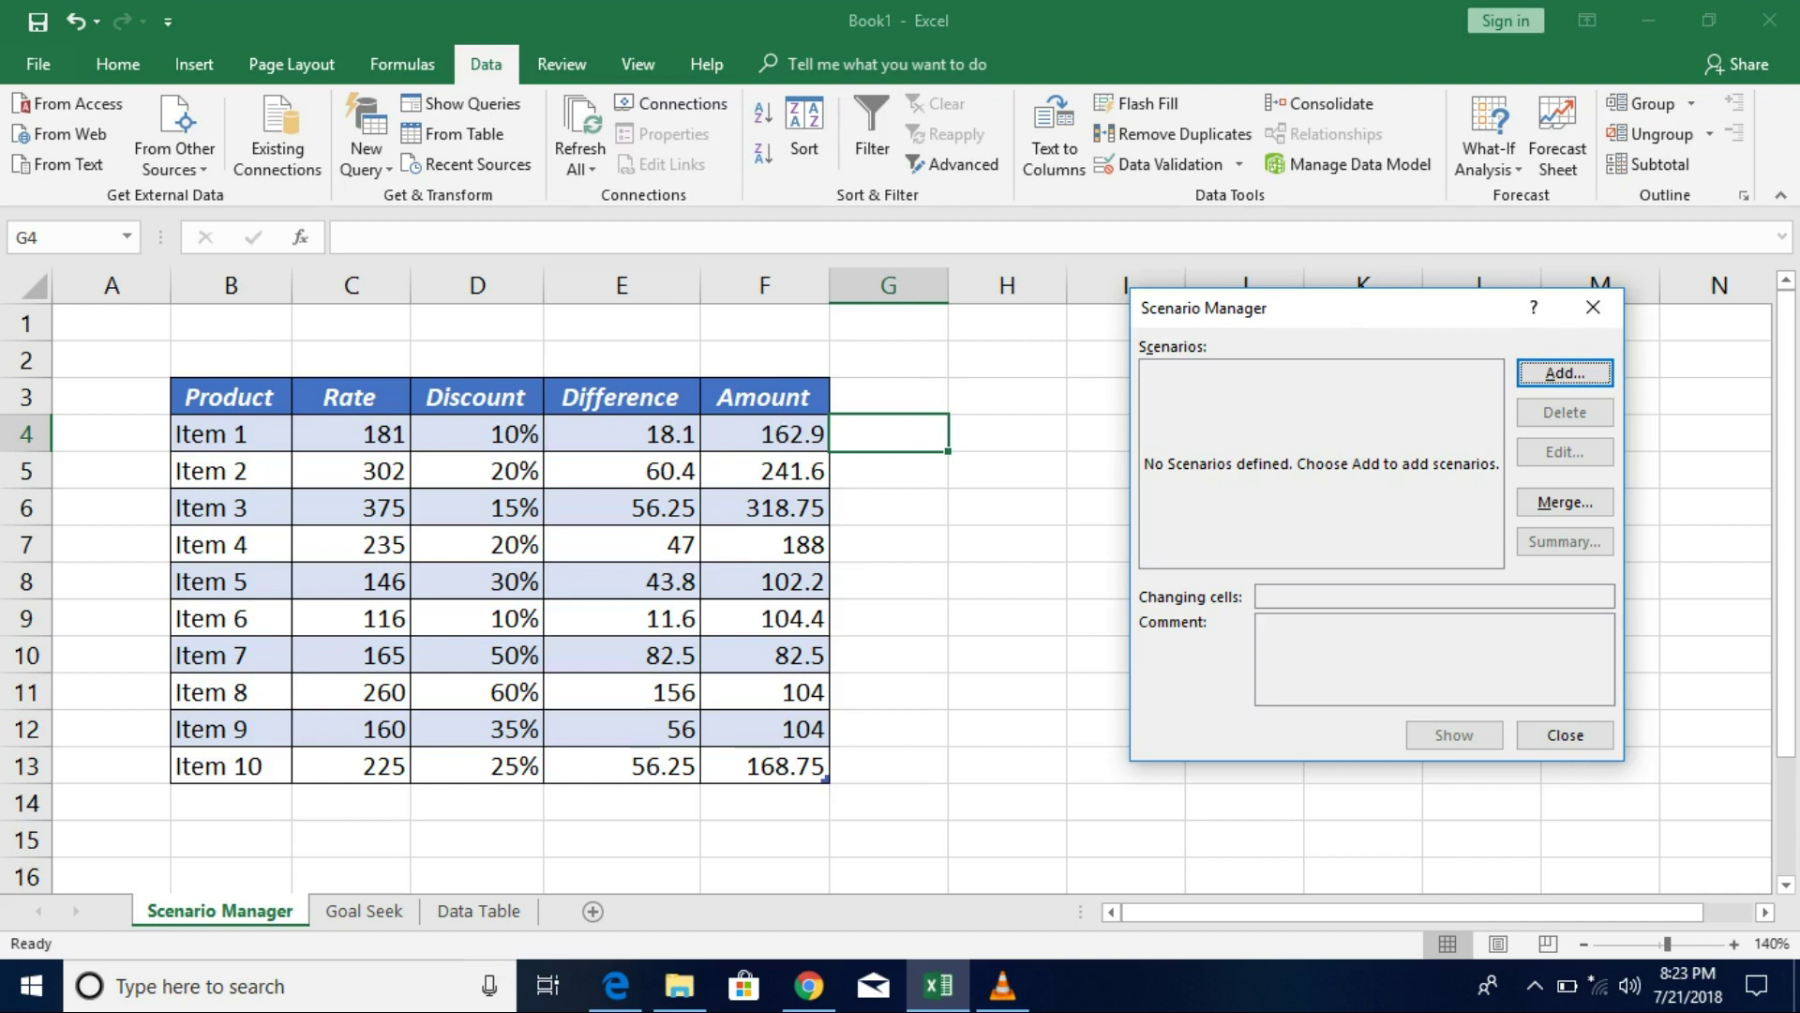
# Add a scenario named 'New Year Offer' with changing cells D4:D13
pyautogui.press('Return')
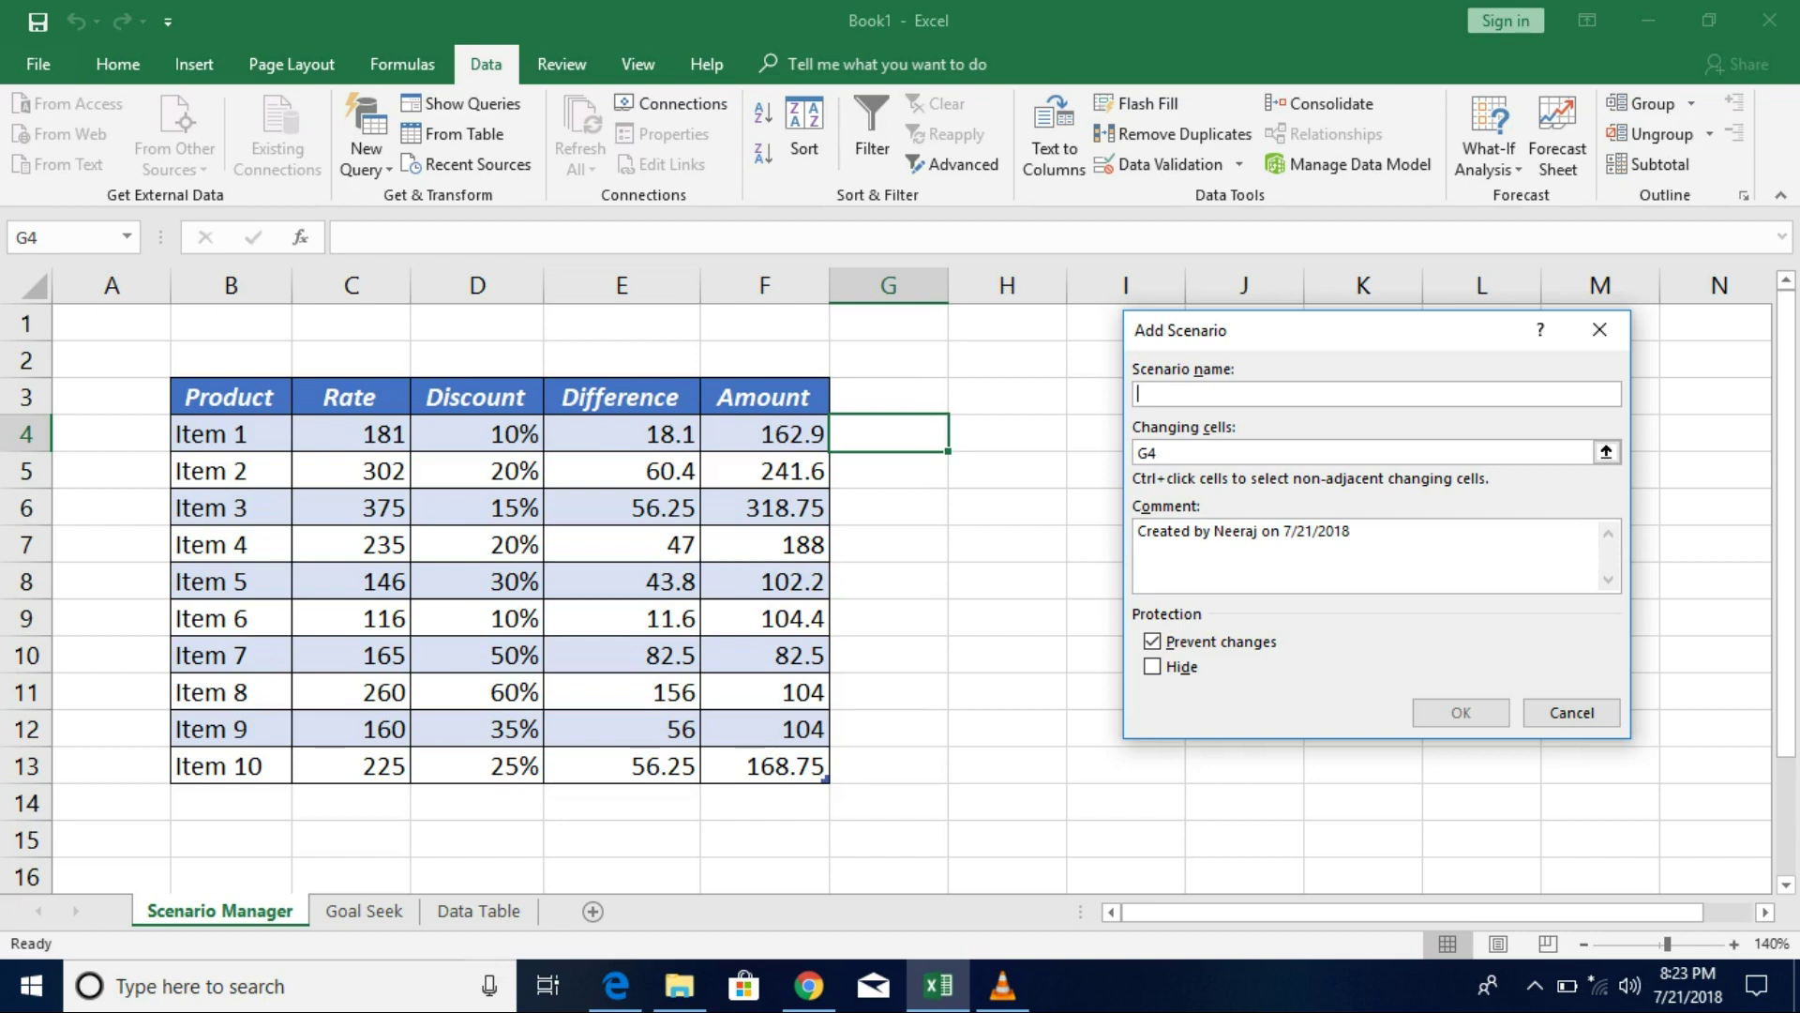
pyautogui.write('New Year Offd')
pyautogui.press('BackSpace')
pyautogui.write('er')
pyautogui.press('Tab')
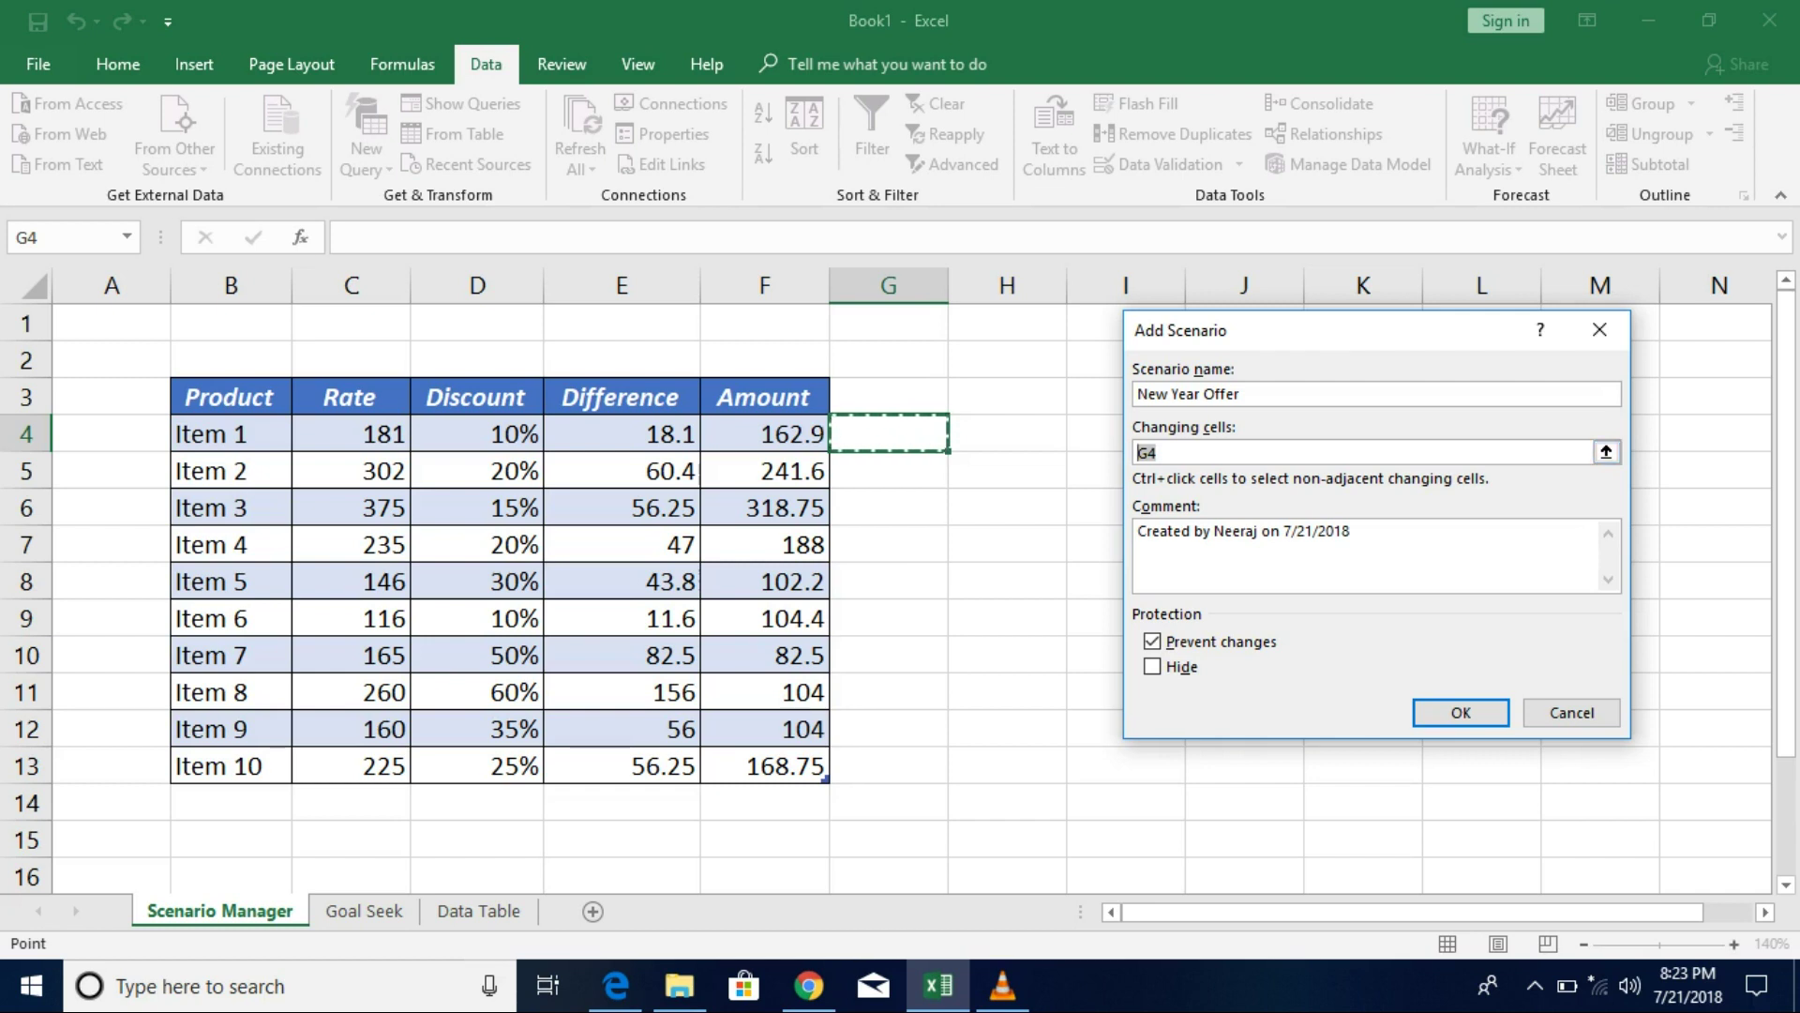
pyautogui.moveTo(478, 433); pyautogui.dragTo(506, 771)
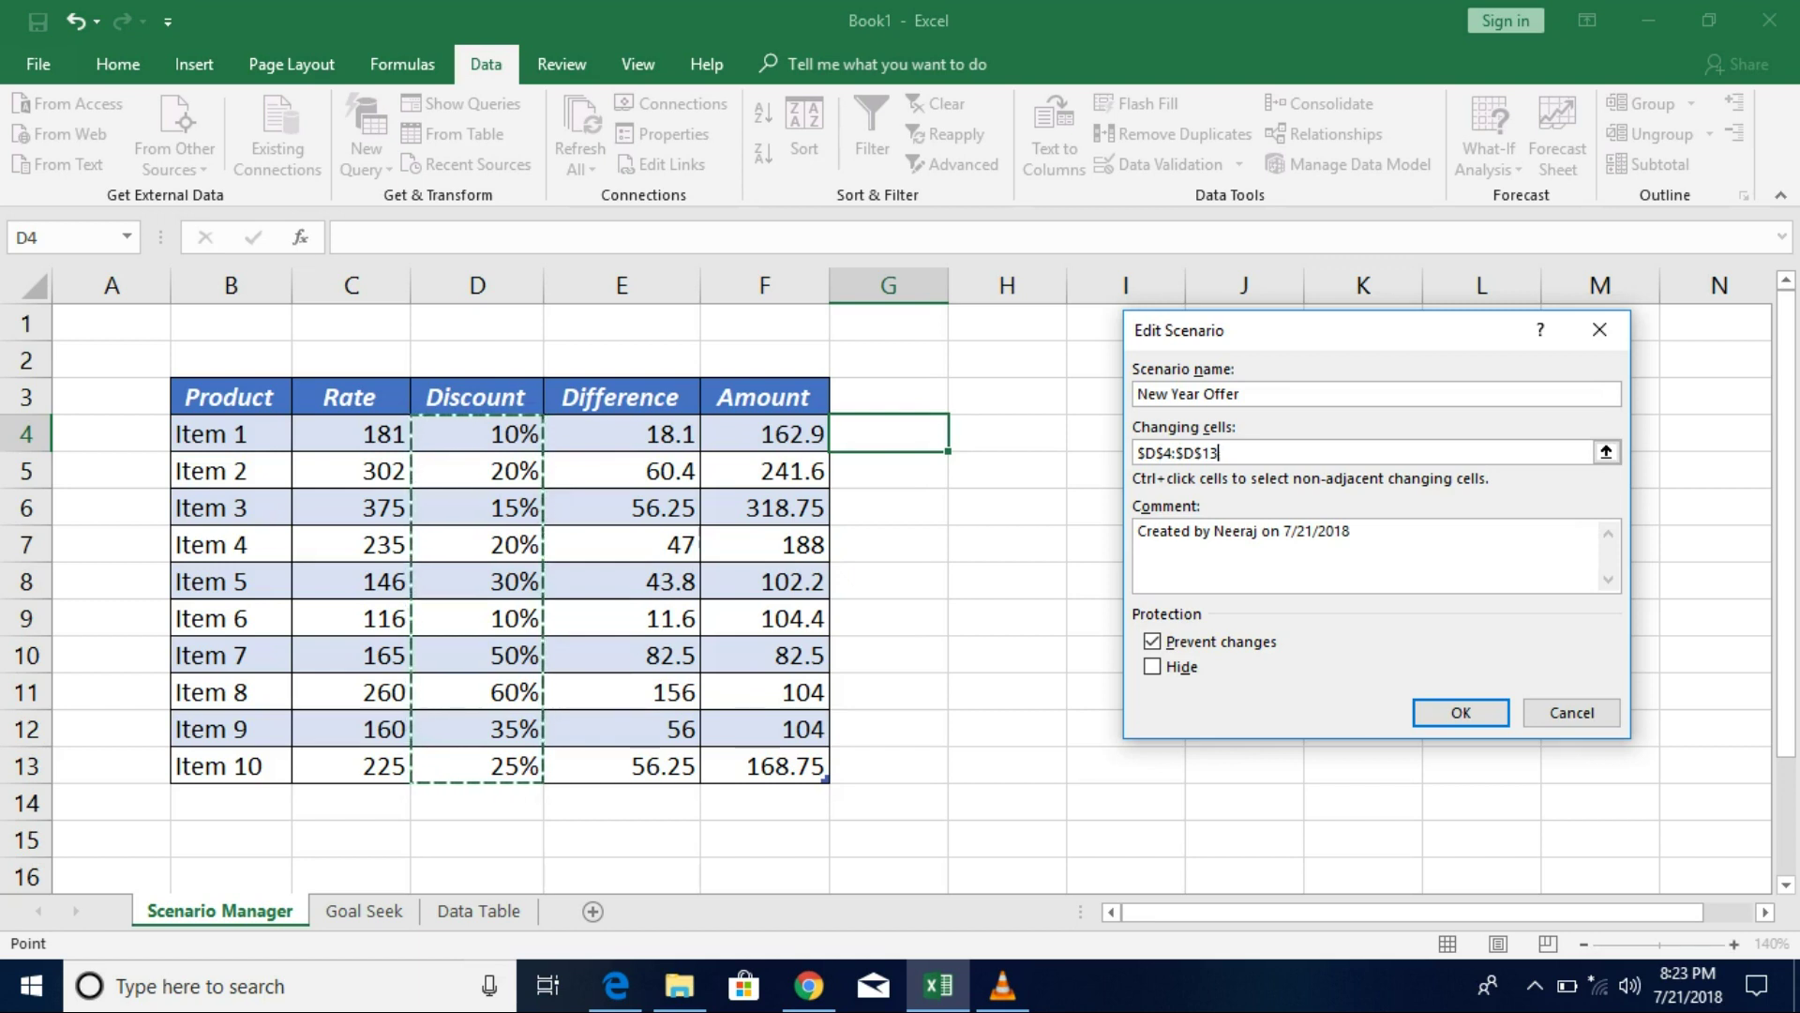
pyautogui.press('Return')
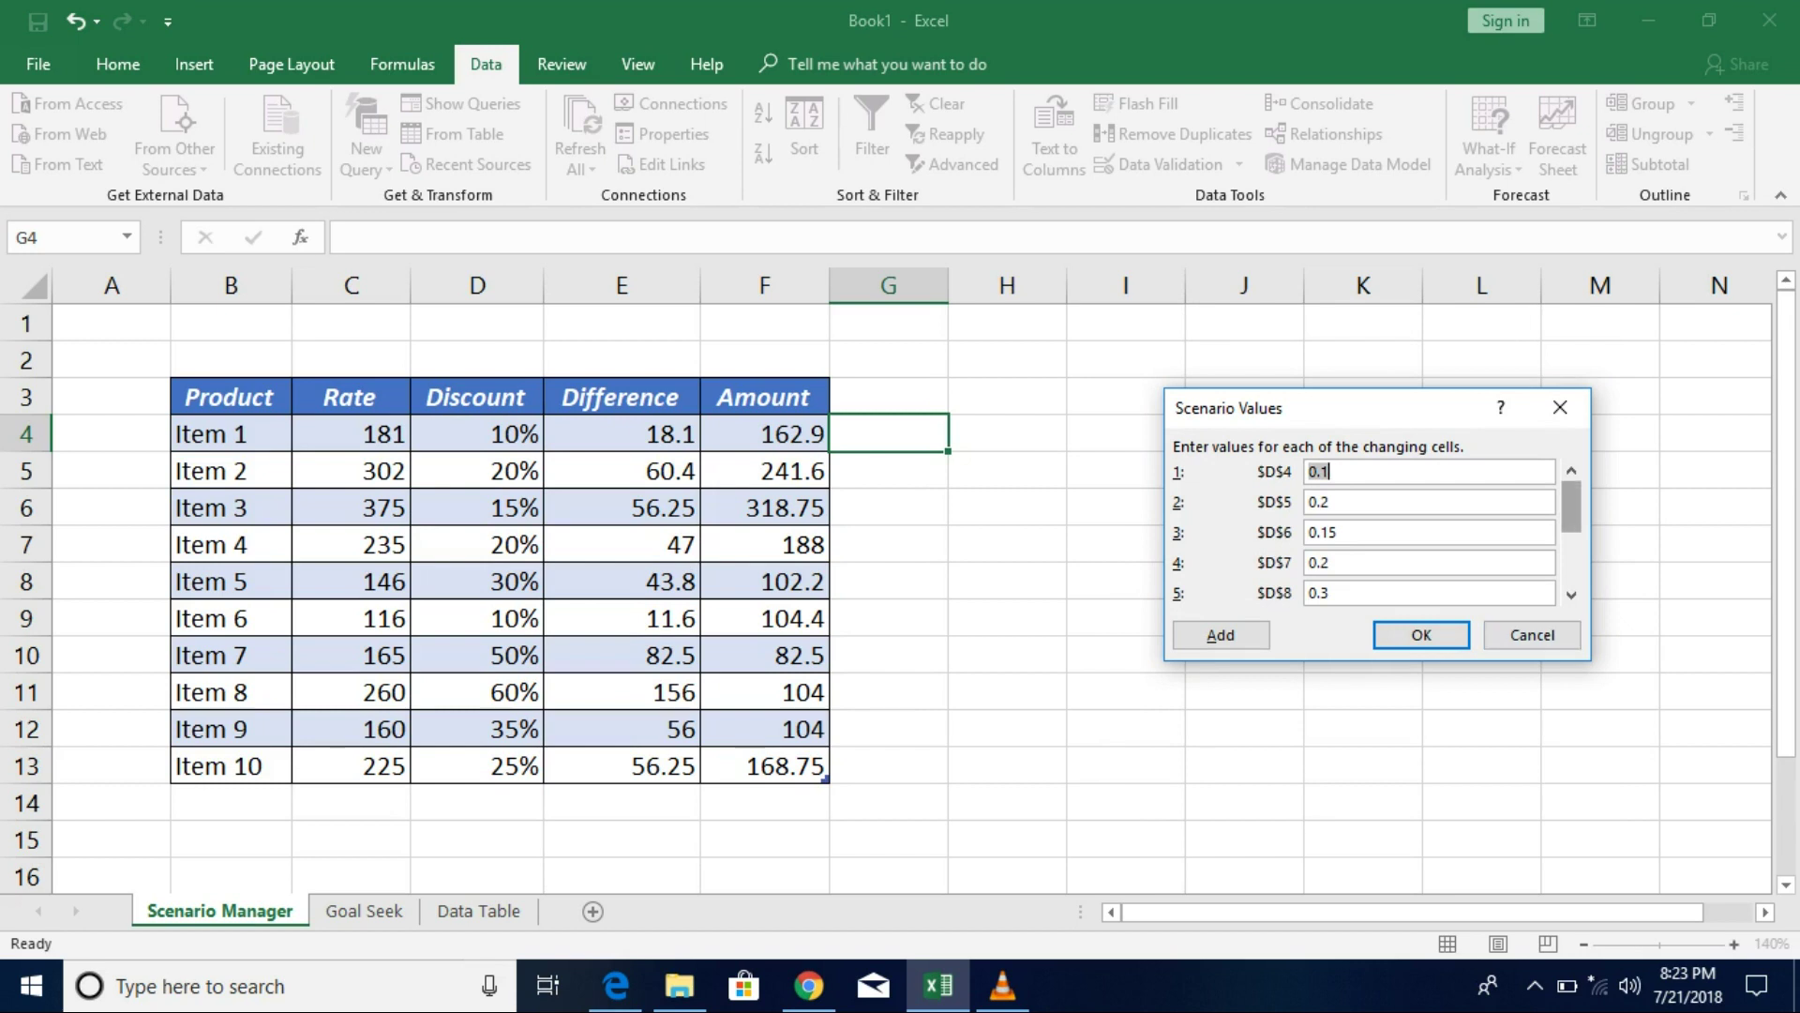
# Review the current discount values and save the New Year Offer scenario
pyautogui.moveTo(1572, 506); pyautogui.dragTo(1571, 517)
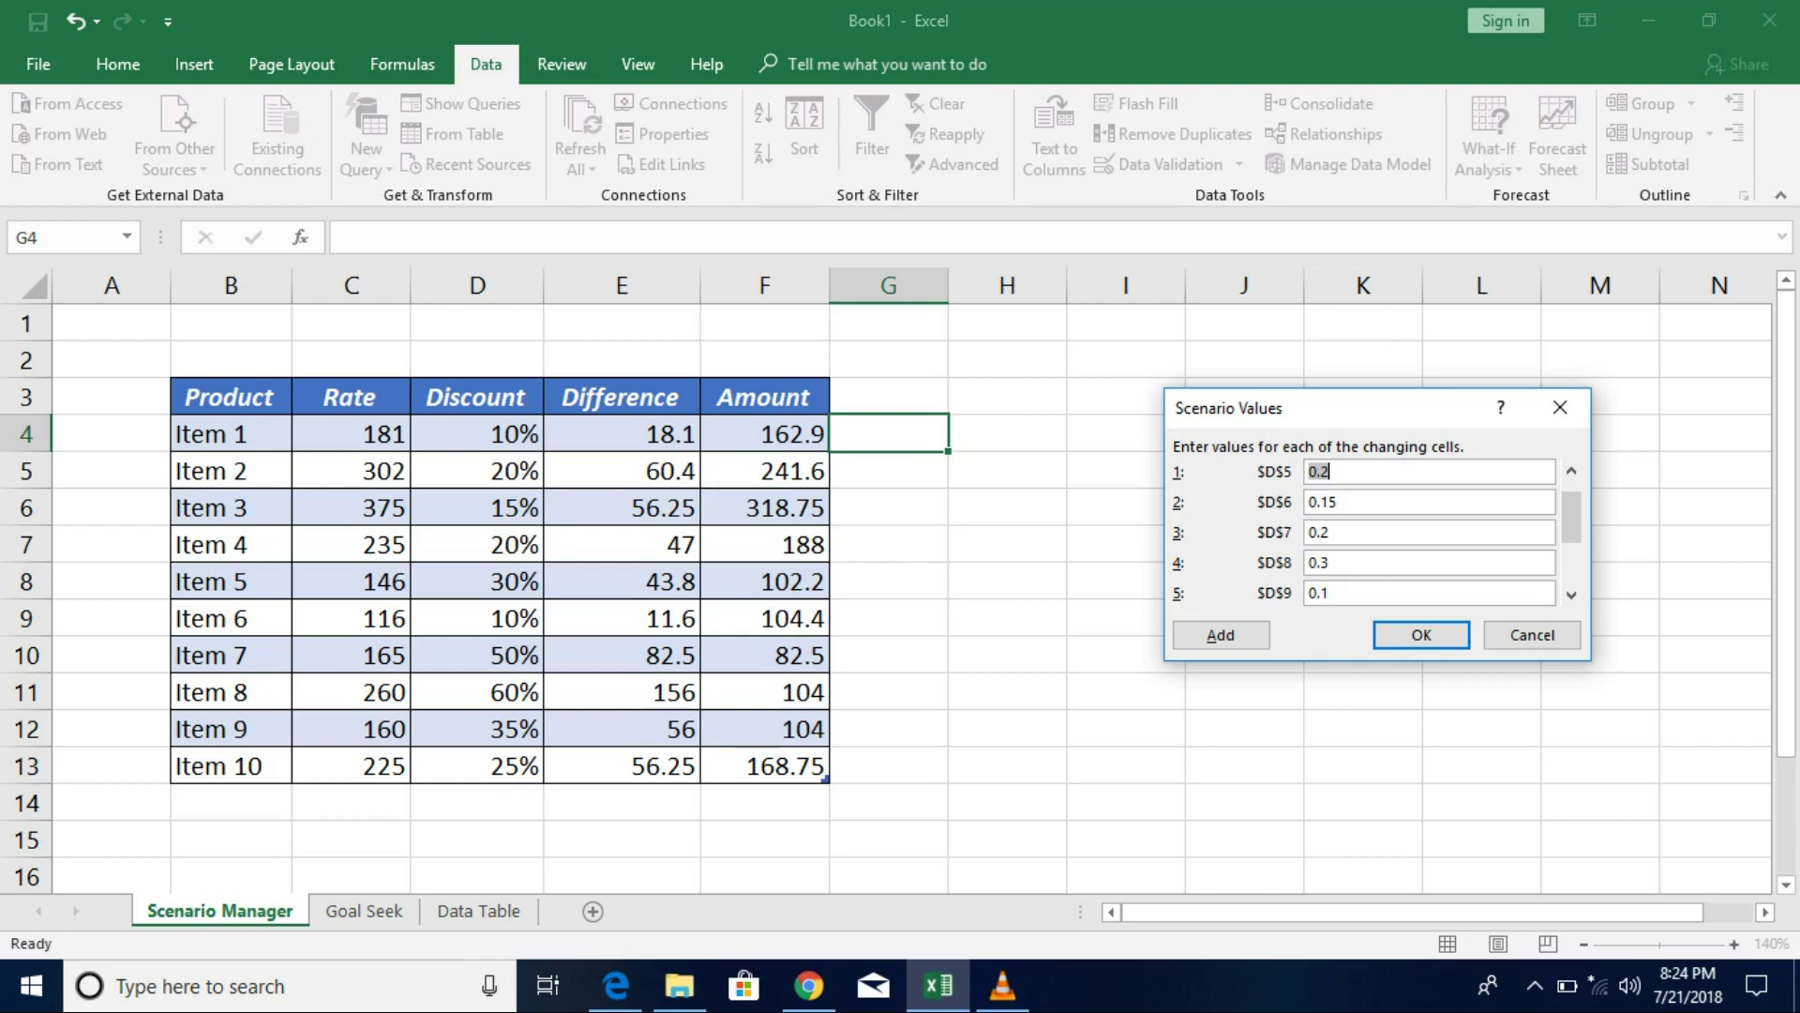
pyautogui.moveTo(1572, 517); pyautogui.dragTo(1571, 557)
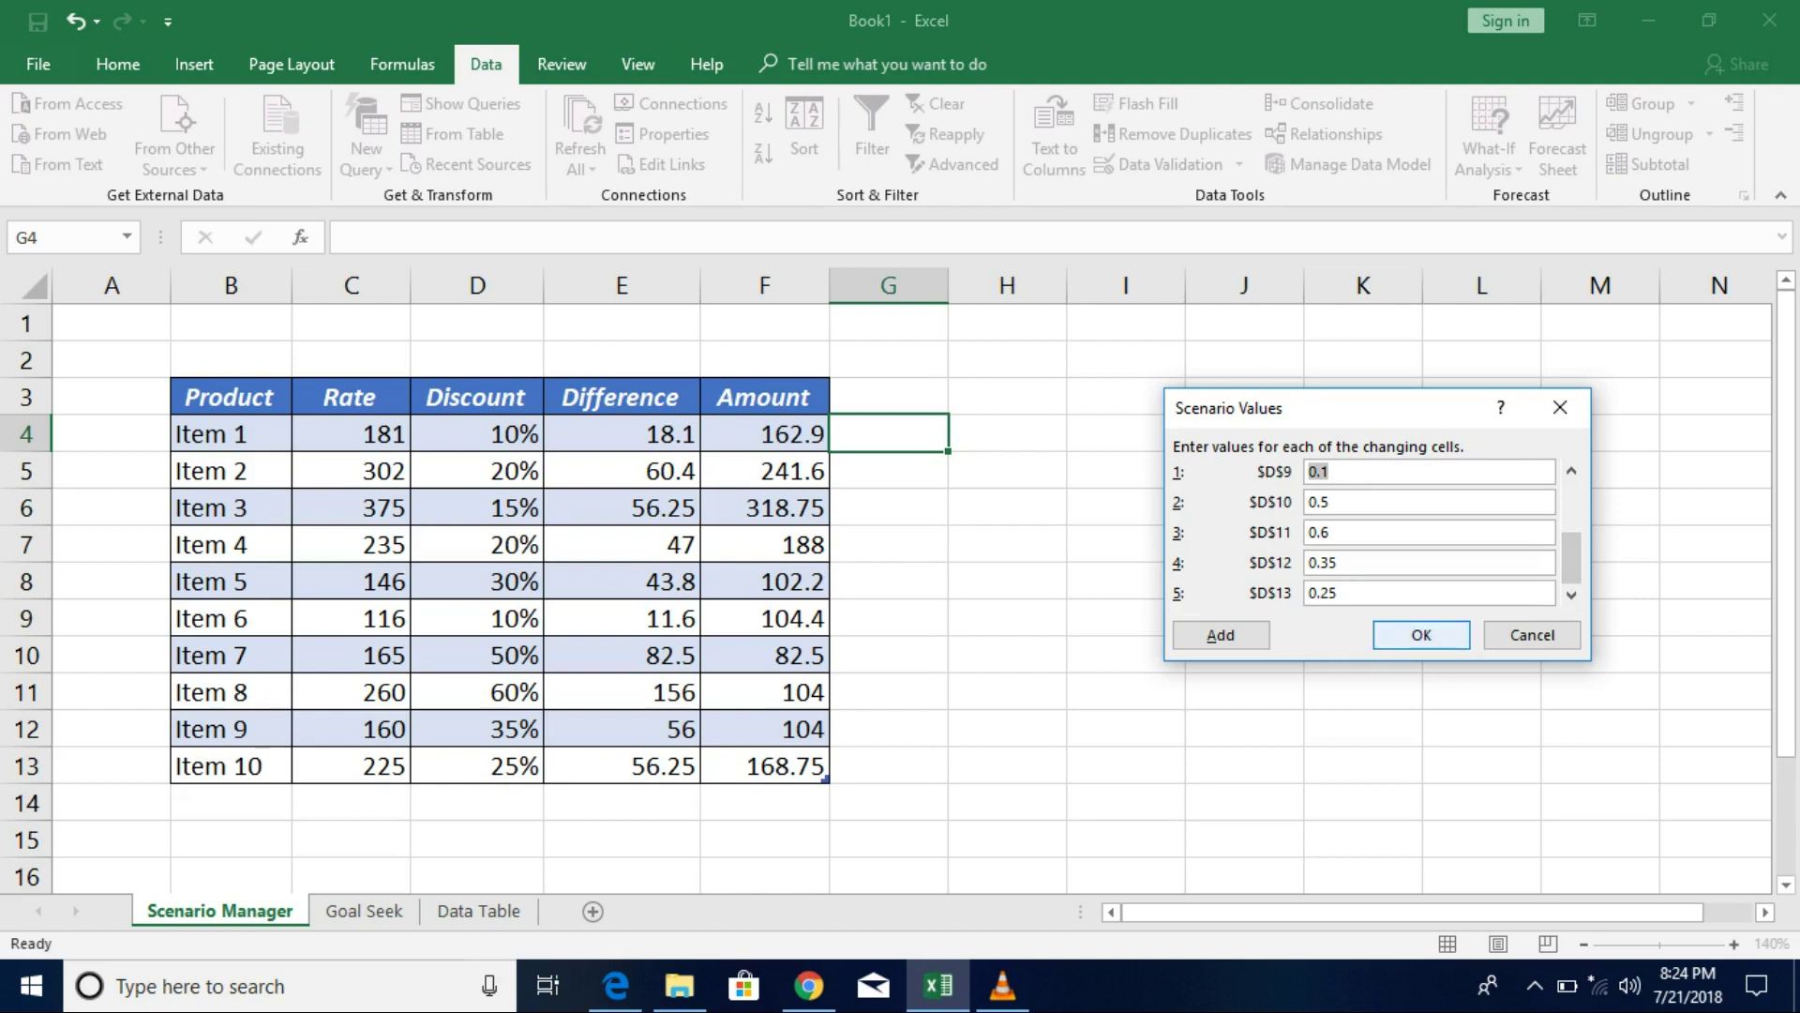
pyautogui.click(1422, 635)
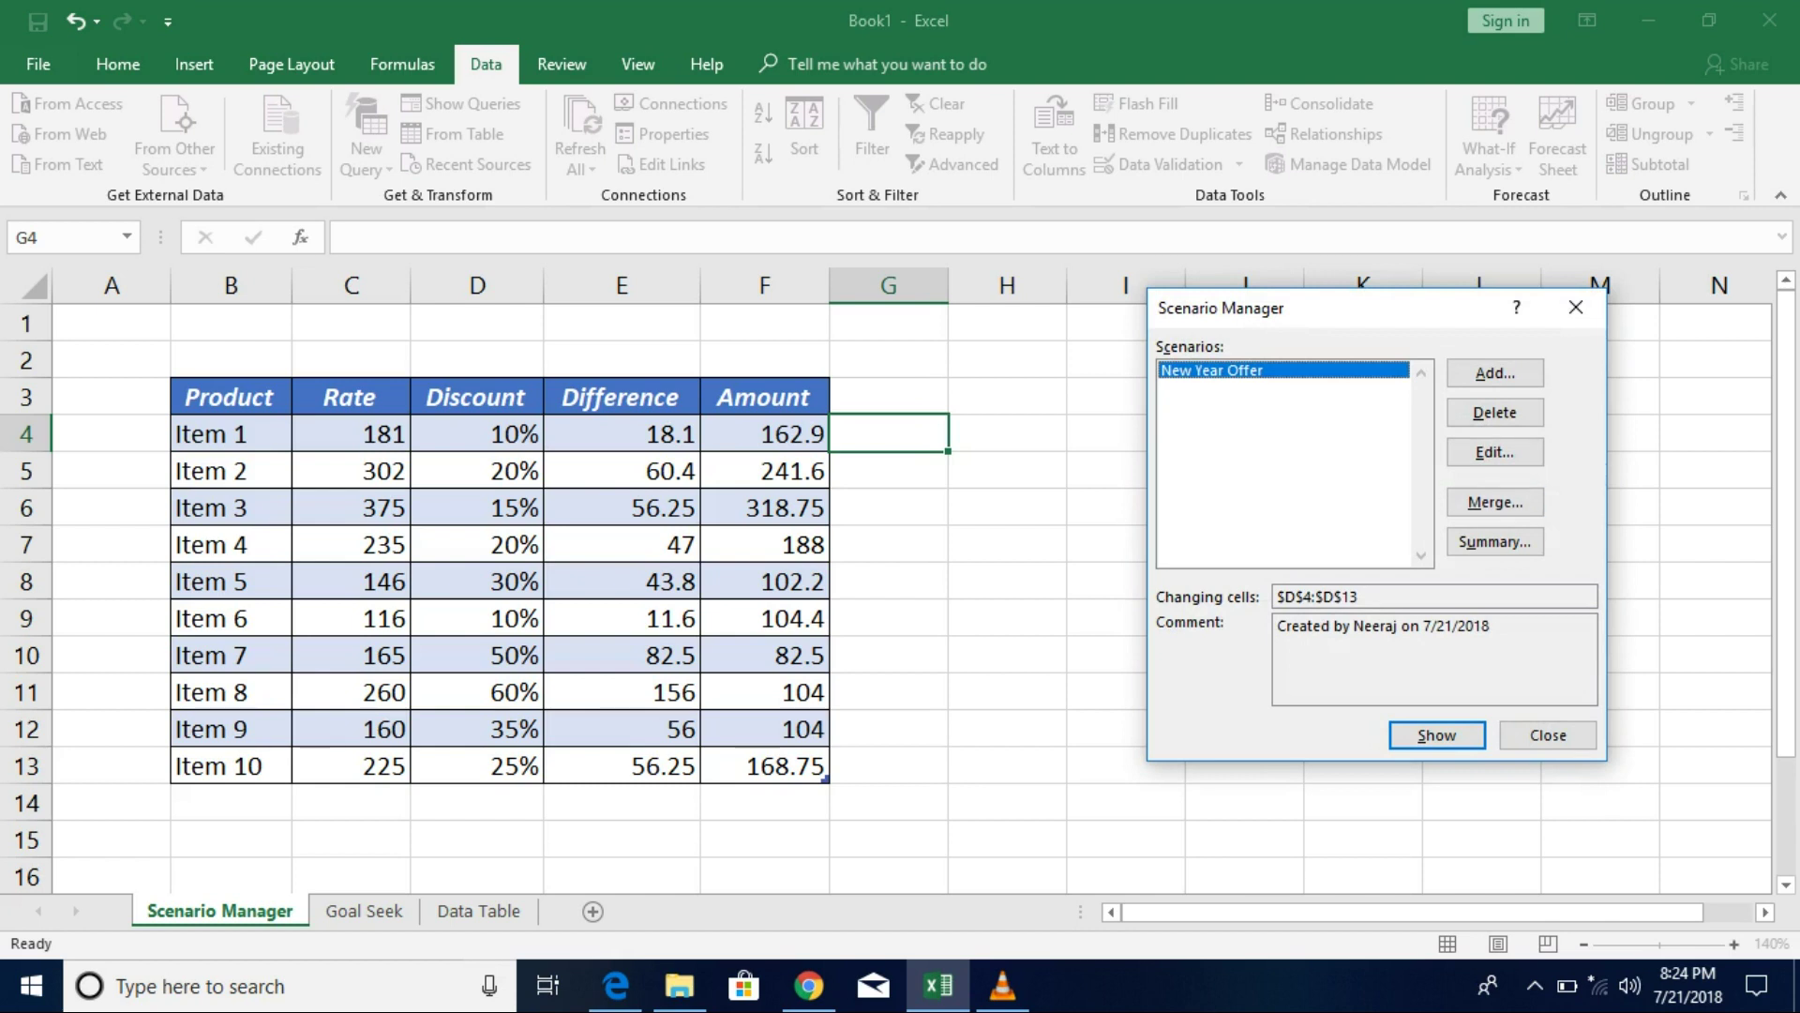
# Add a 'Good Friday Offer' scenario, keeping D4:D13 as changing cells
pyautogui.click(1495, 372)
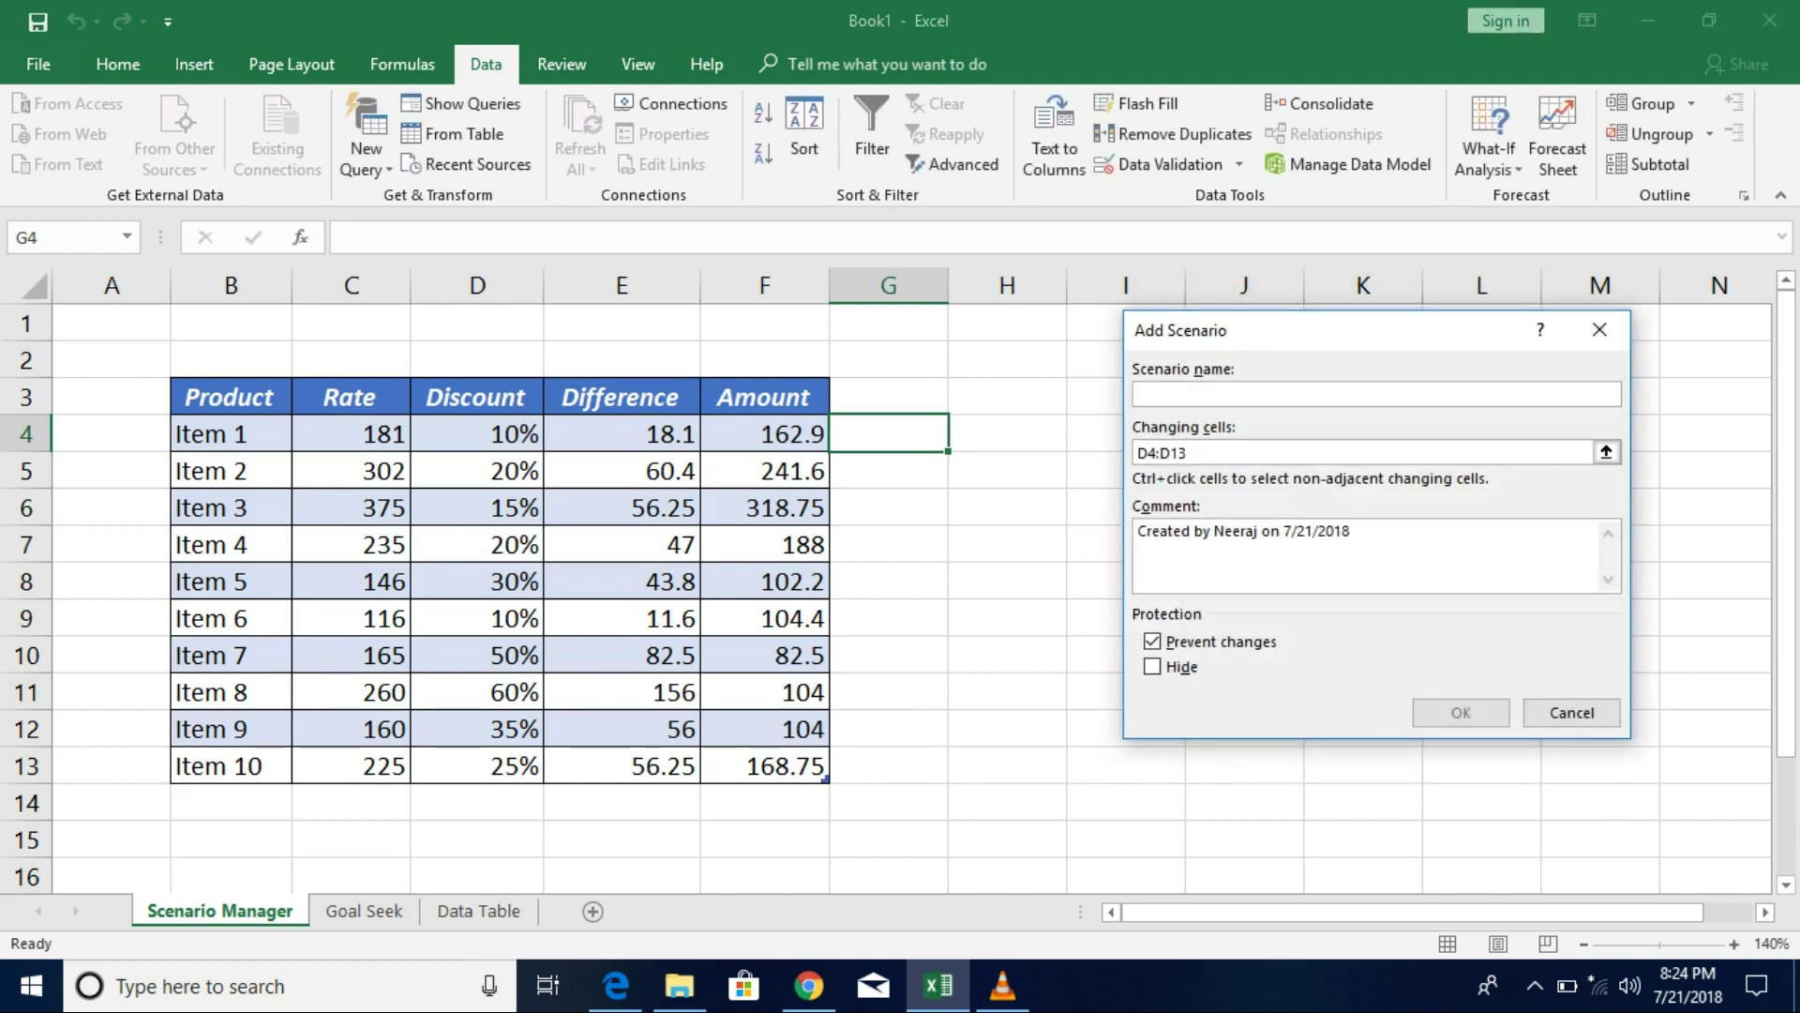
pyautogui.write('Good Friday Offer')
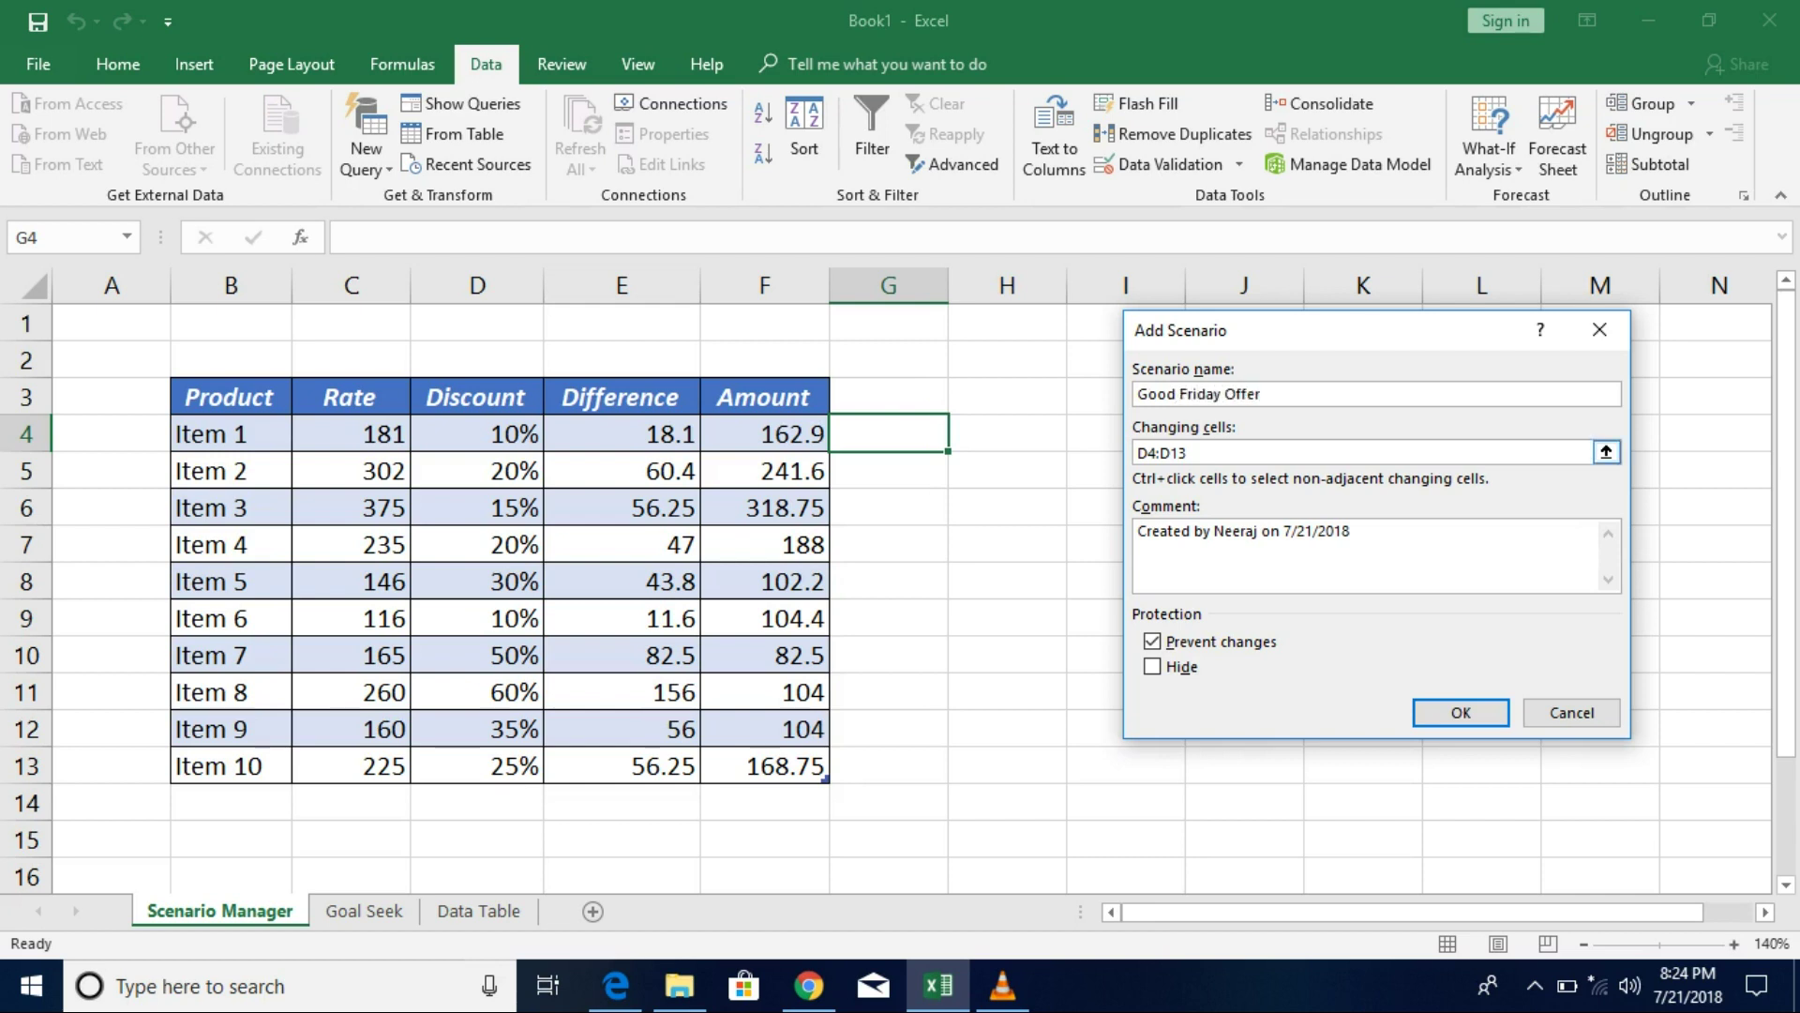
pyautogui.press('Tab')
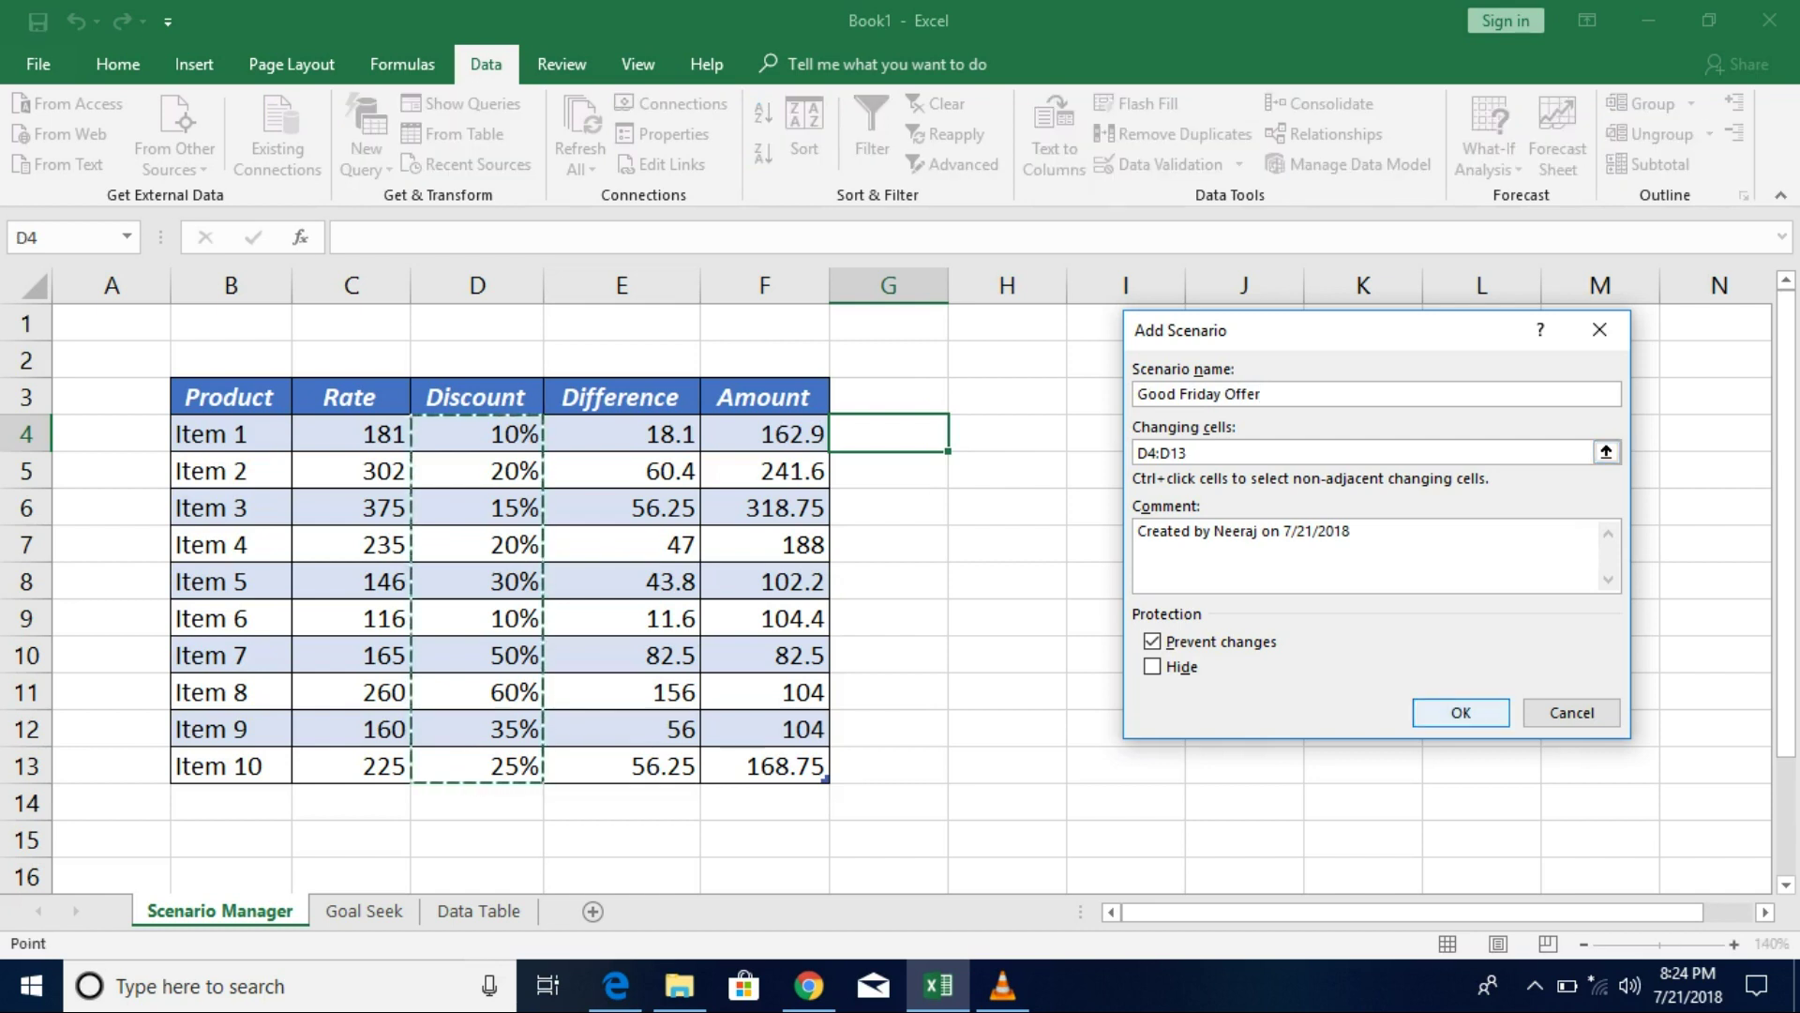
pyautogui.press('Return')
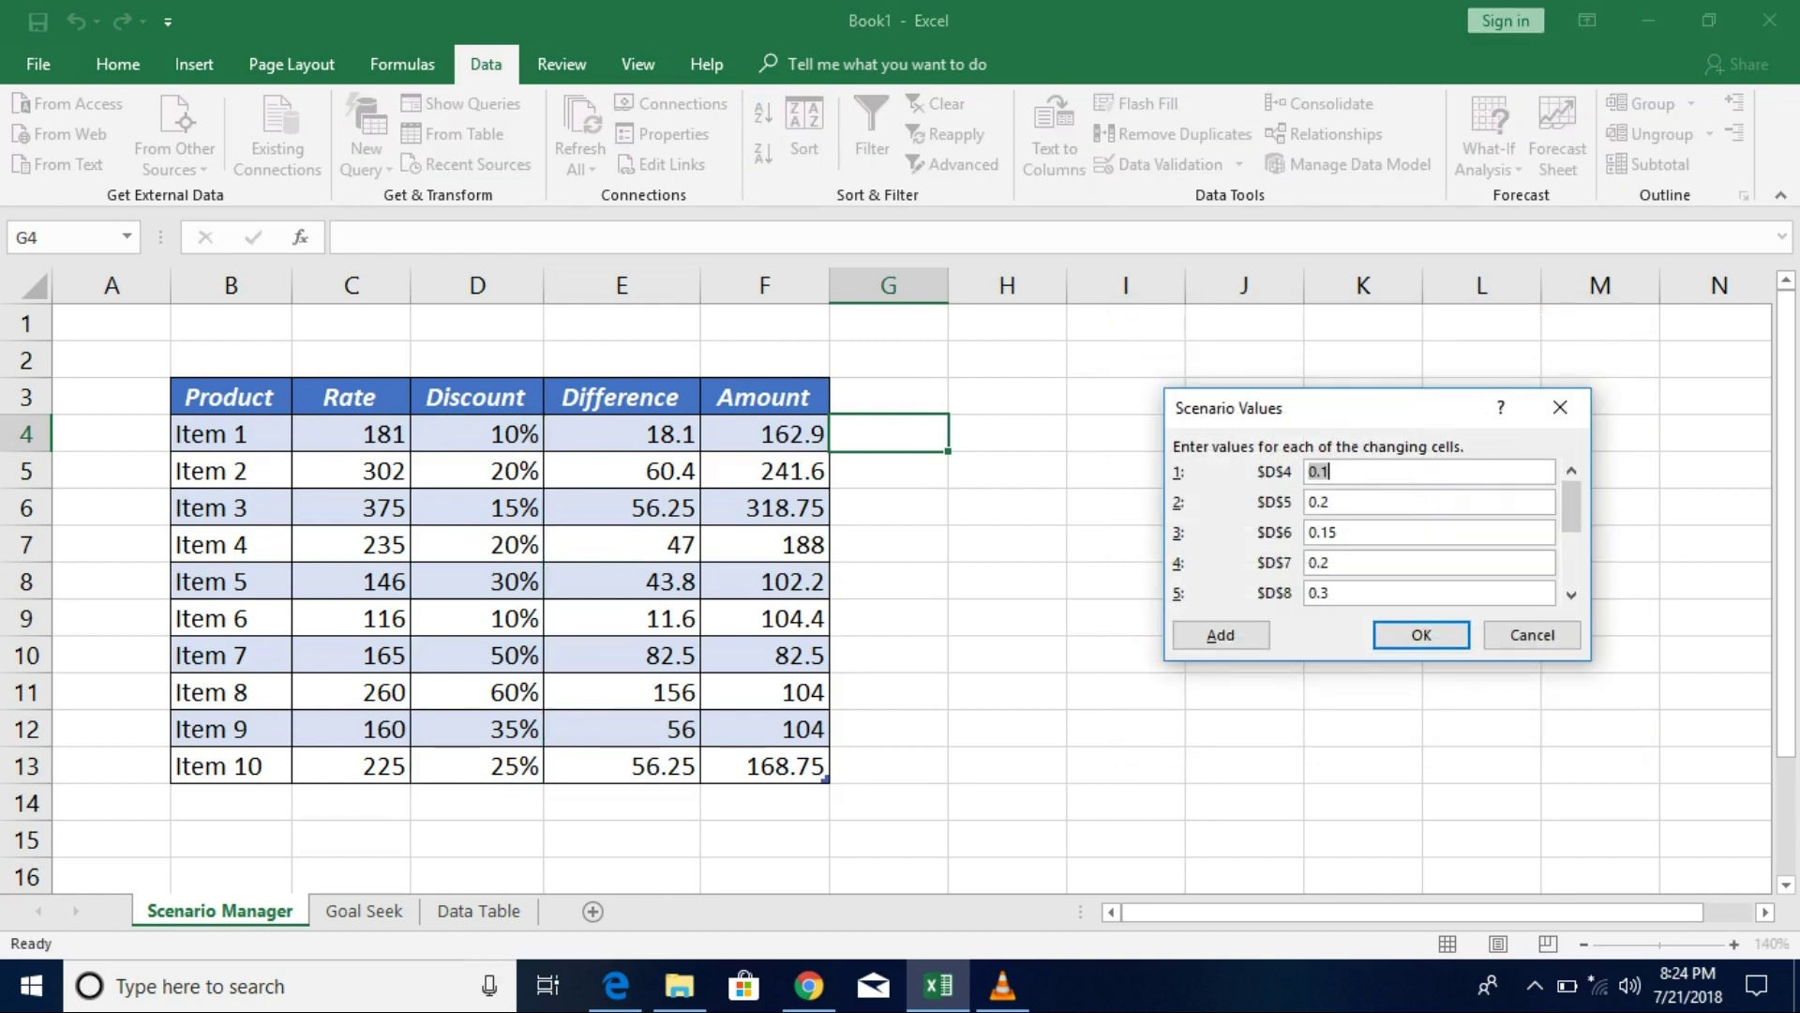
# Enter Good Friday discounts D4–D8: 0.2, 0.3, 0.3, 0.1, 0.25
pyautogui.press('End')
pyautogui.press('BackSpace')
pyautogui.write('2')
pyautogui.press('Tab')
pyautogui.write('0.3')
pyautogui.press('Tab')
pyautogui.write('0.')
pyautogui.write('3')
pyautogui.press('Tab')
pyautogui.write('0.1')
pyautogui.press('Tab')
pyautogui.write('0.25')
# Enter Good Friday discounts D9–D13: 0.5, 0.2, 0.3, 0.2, 0.5
pyautogui.press('Tab')
pyautogui.write('0.5')
pyautogui.press('Tab')
pyautogui.write('0.2')
pyautogui.press('Tab')
pyautogui.write('0.3')
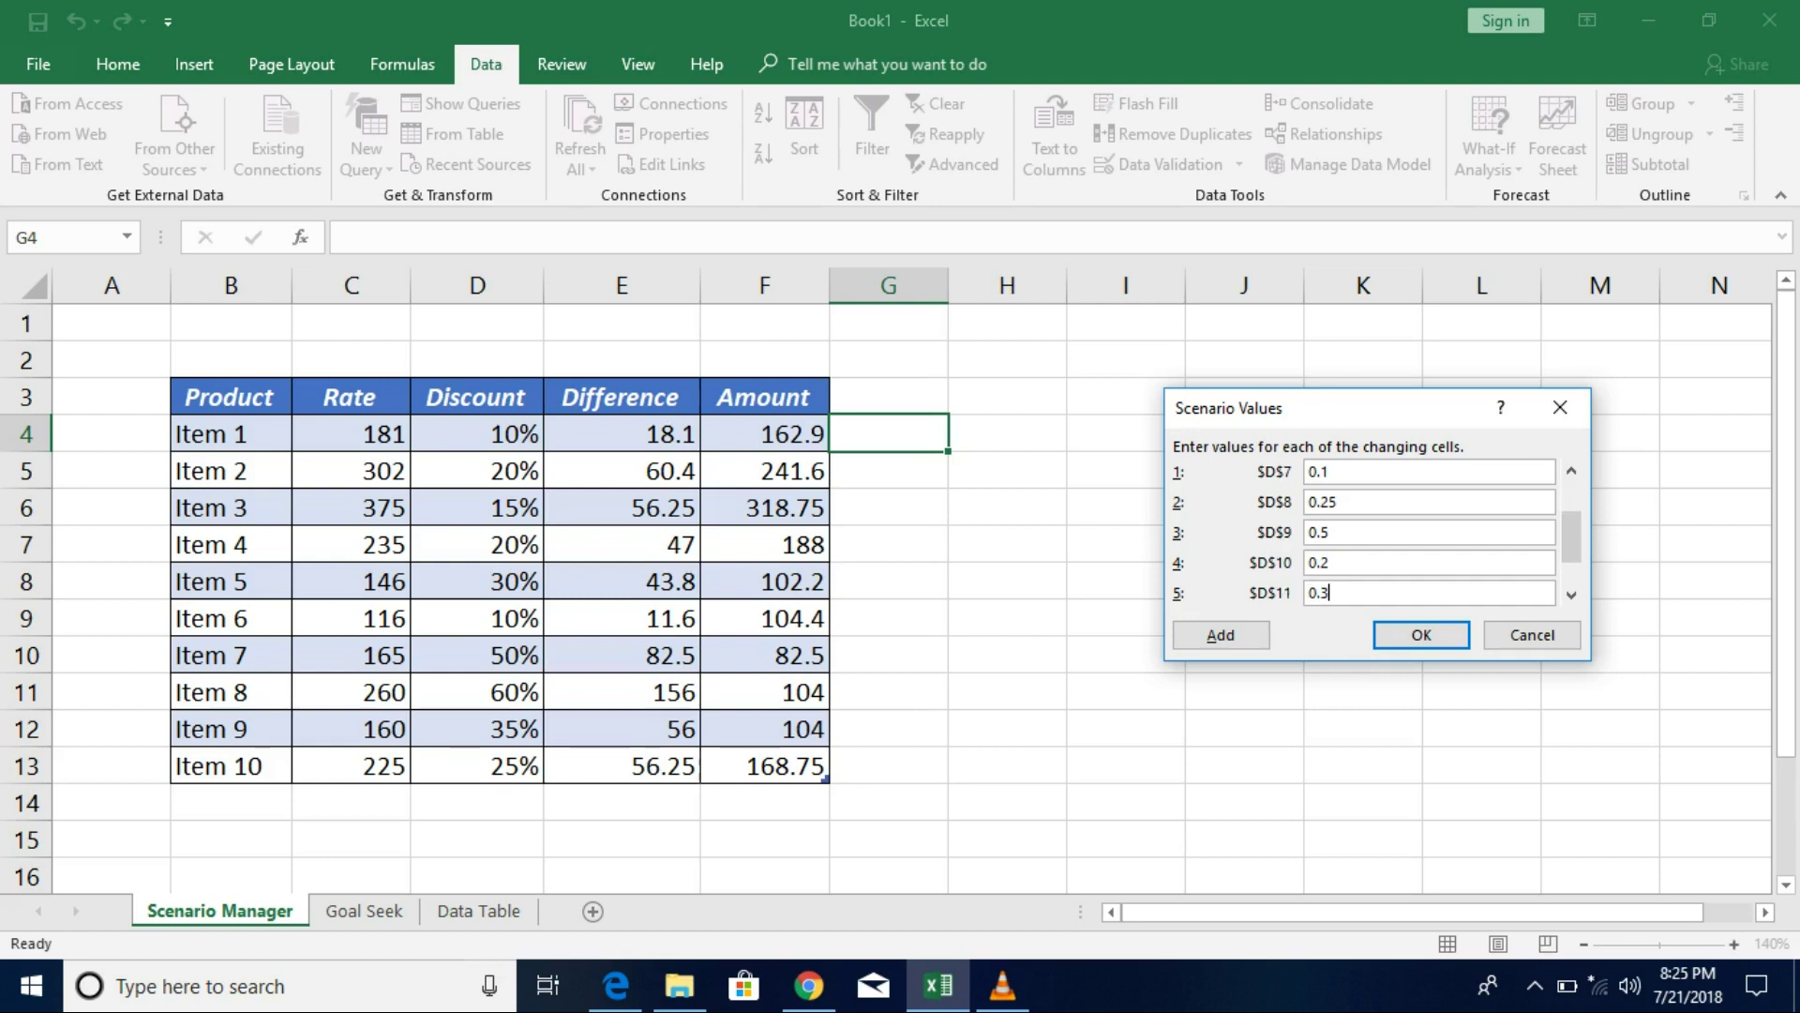
pyautogui.press('Tab')
pyautogui.write('0.2')
pyautogui.press('Tab')
pyautogui.write('0.5')
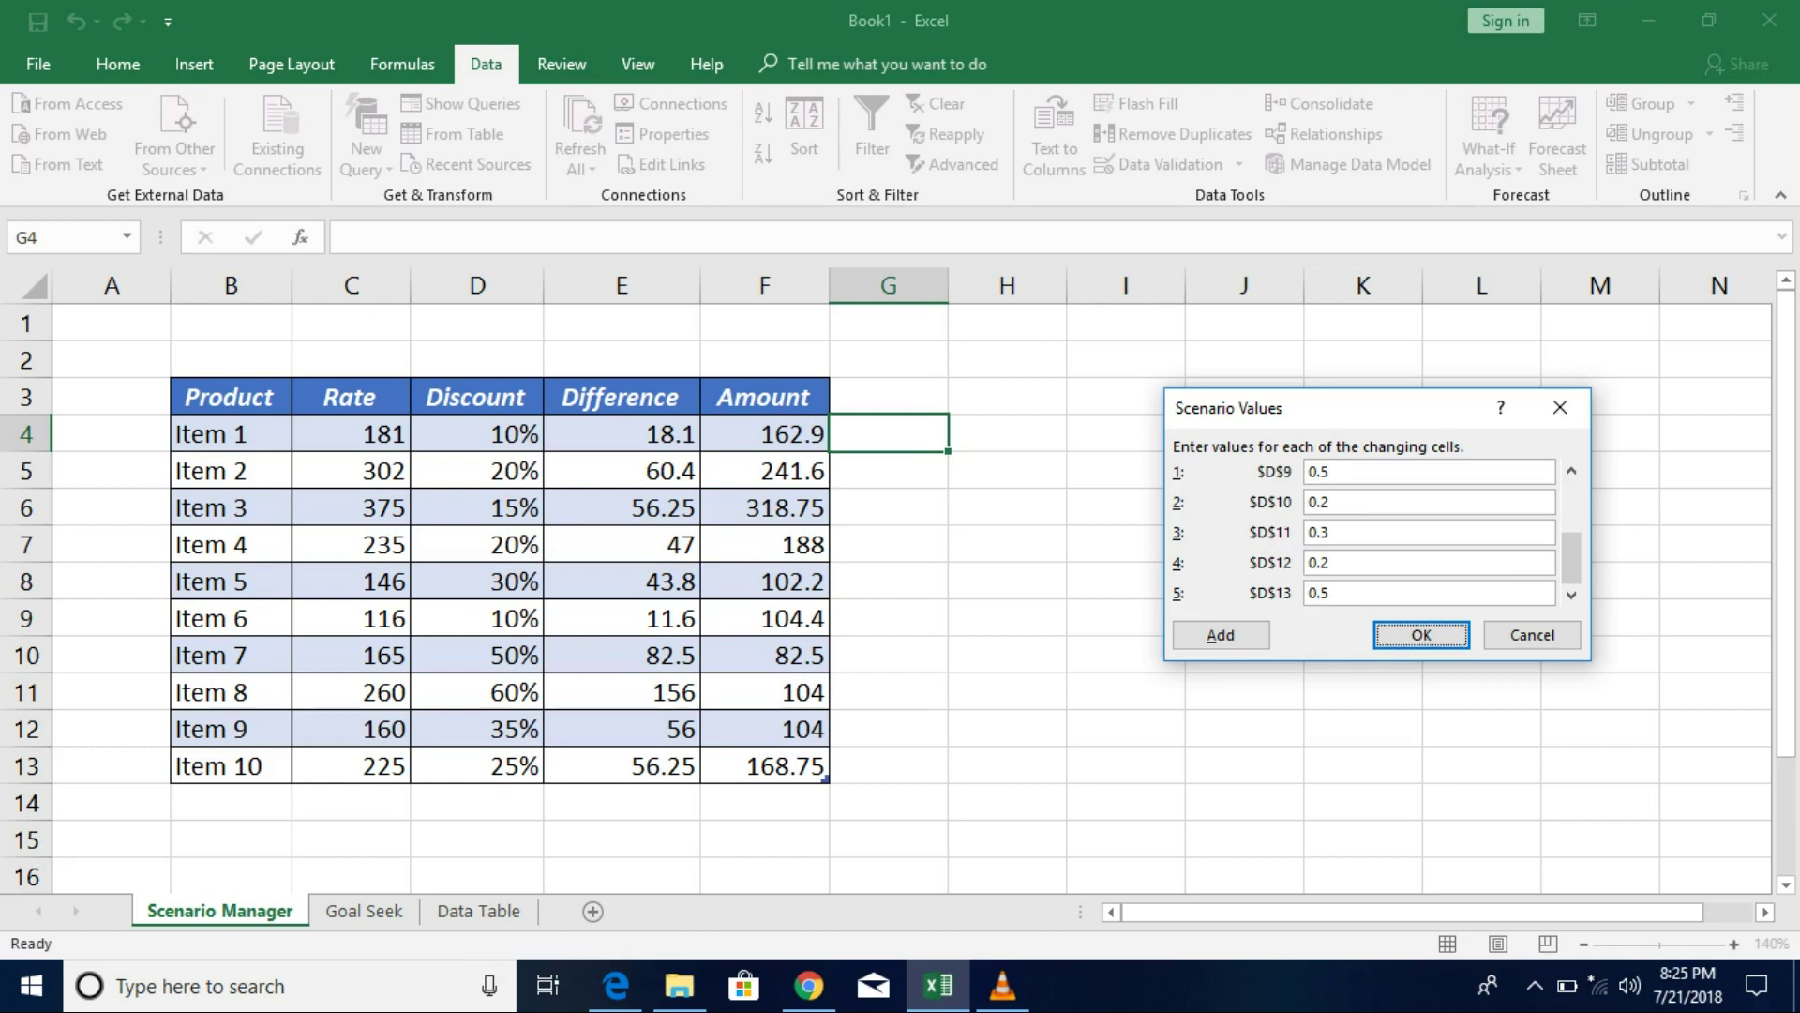
pyautogui.press('Tab')
# Save Good Friday Offer and add a 'Christmas Offer' scenario on D4:D13
pyautogui.press('Return')
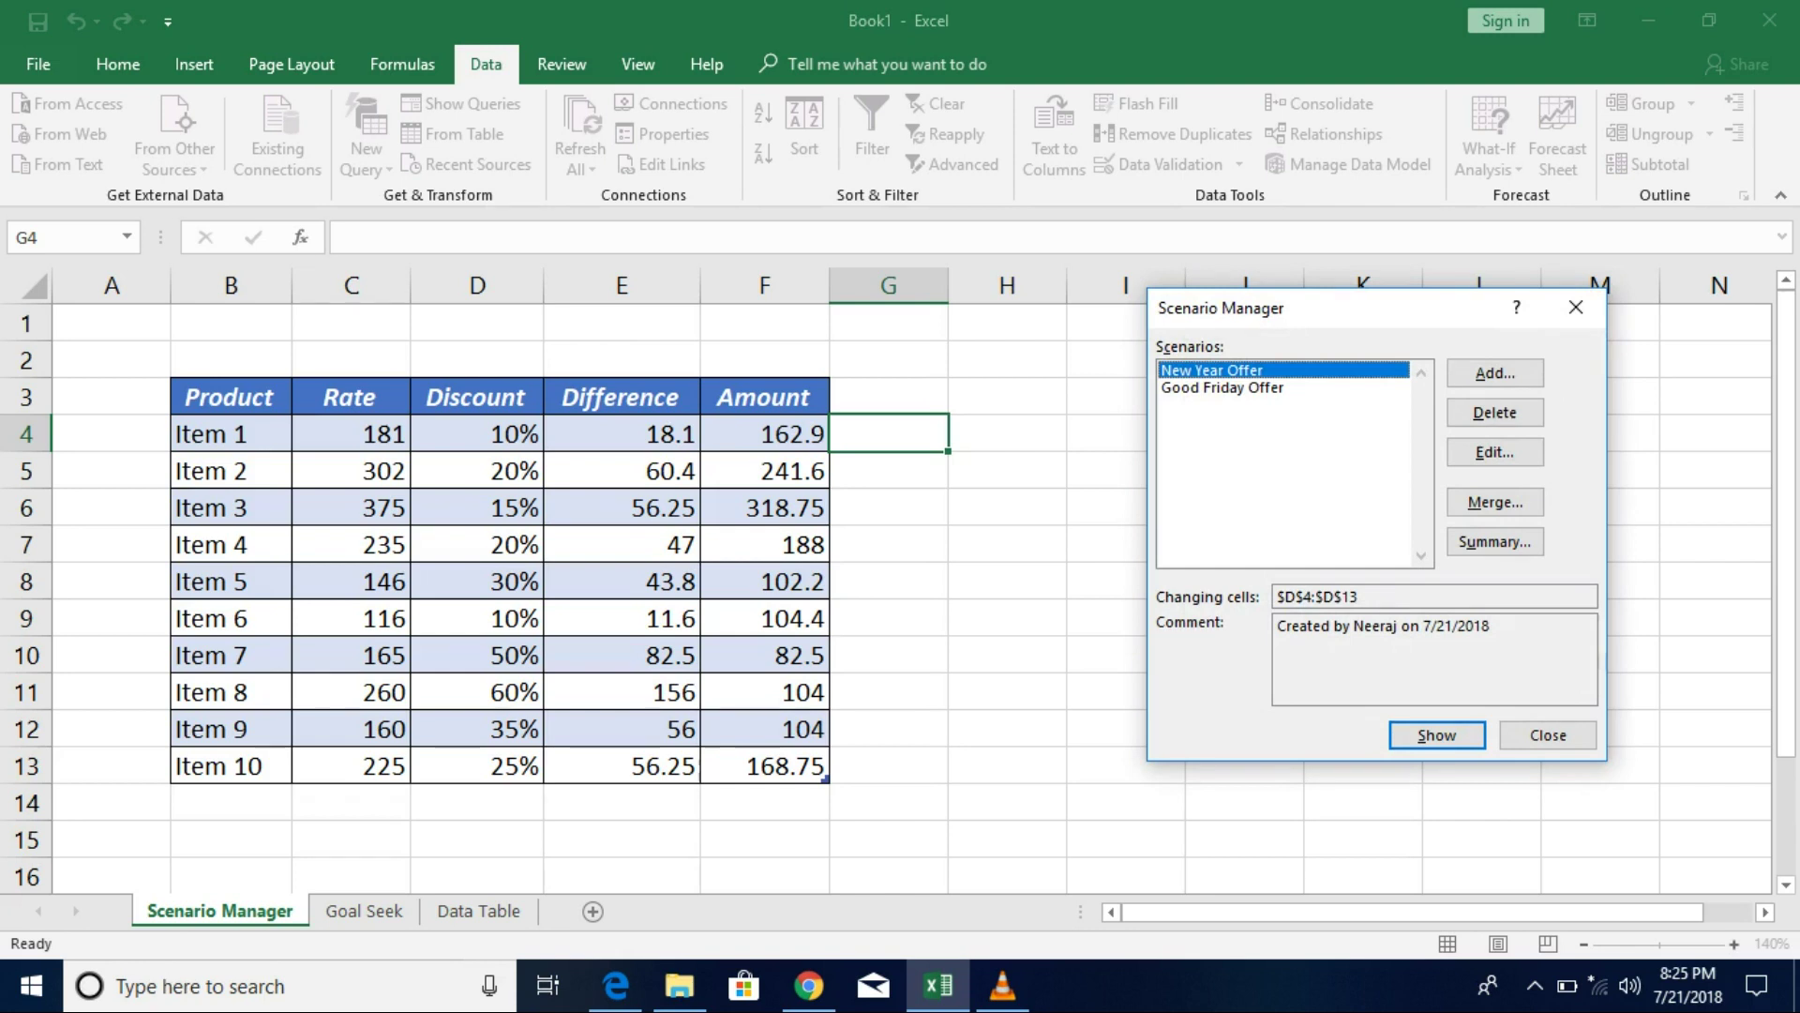
pyautogui.click(1494, 373)
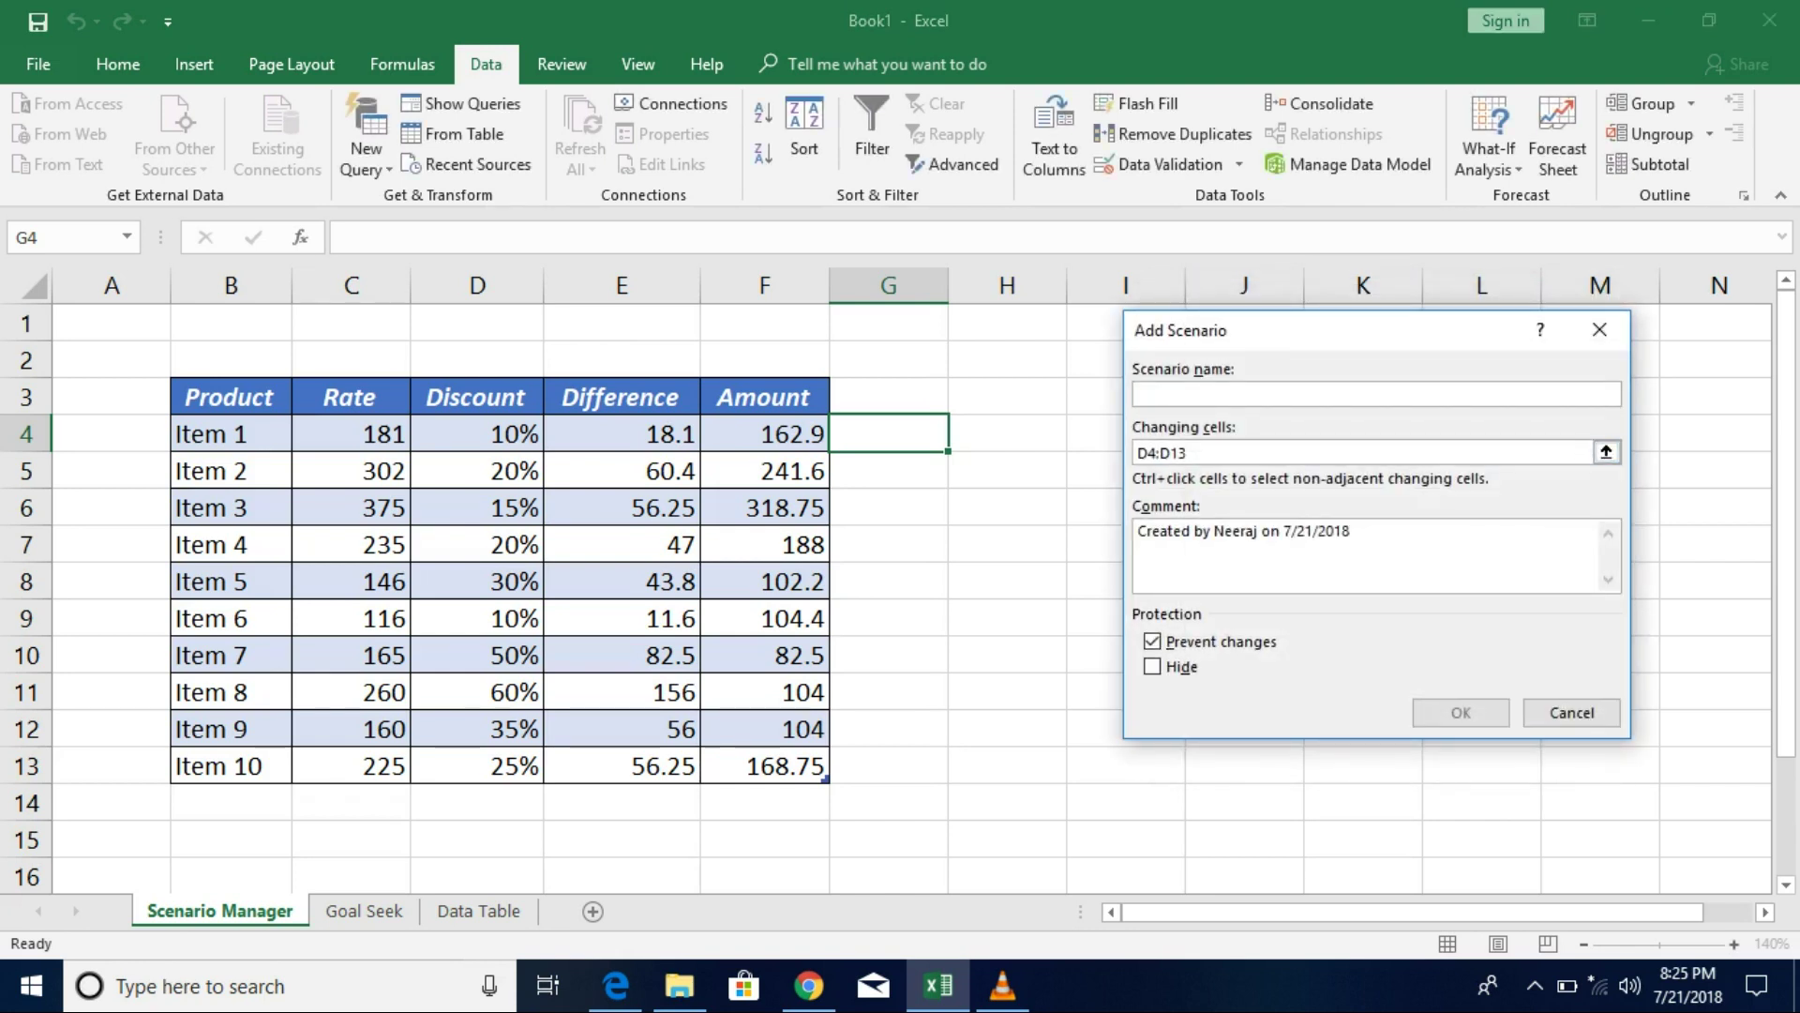
pyautogui.write('Christmas Offer')
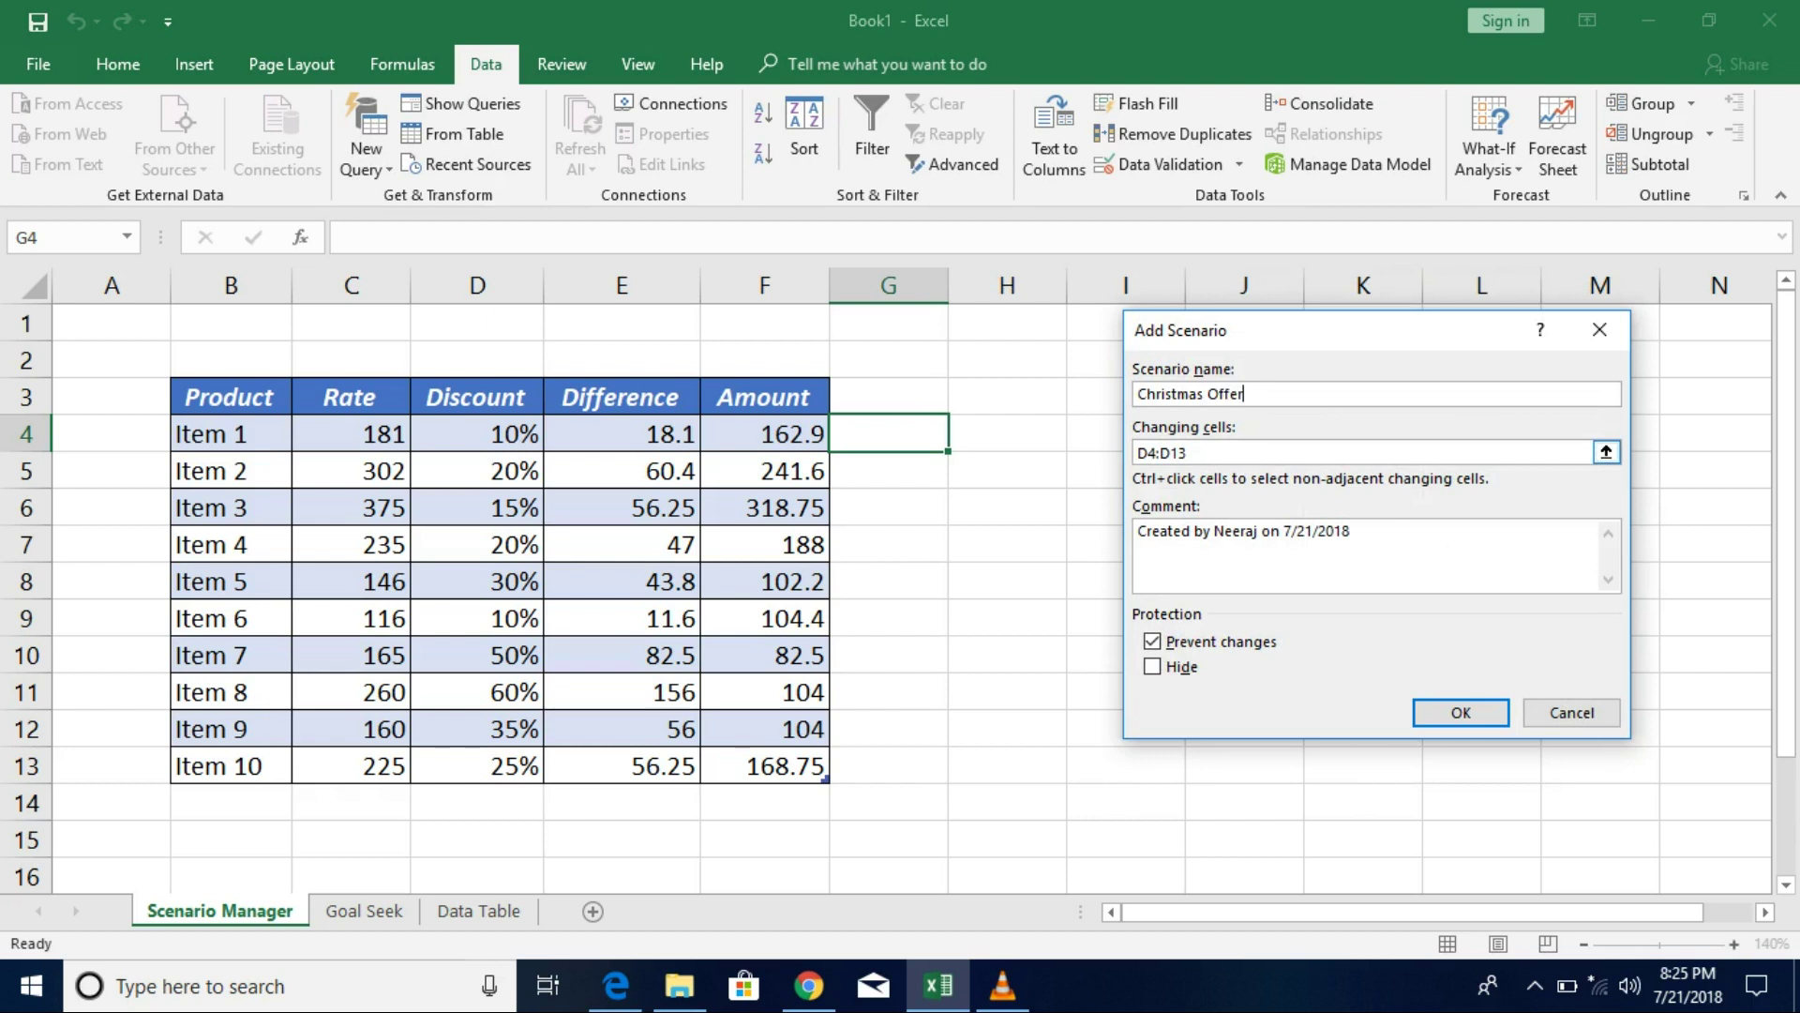
pyautogui.click(1461, 713)
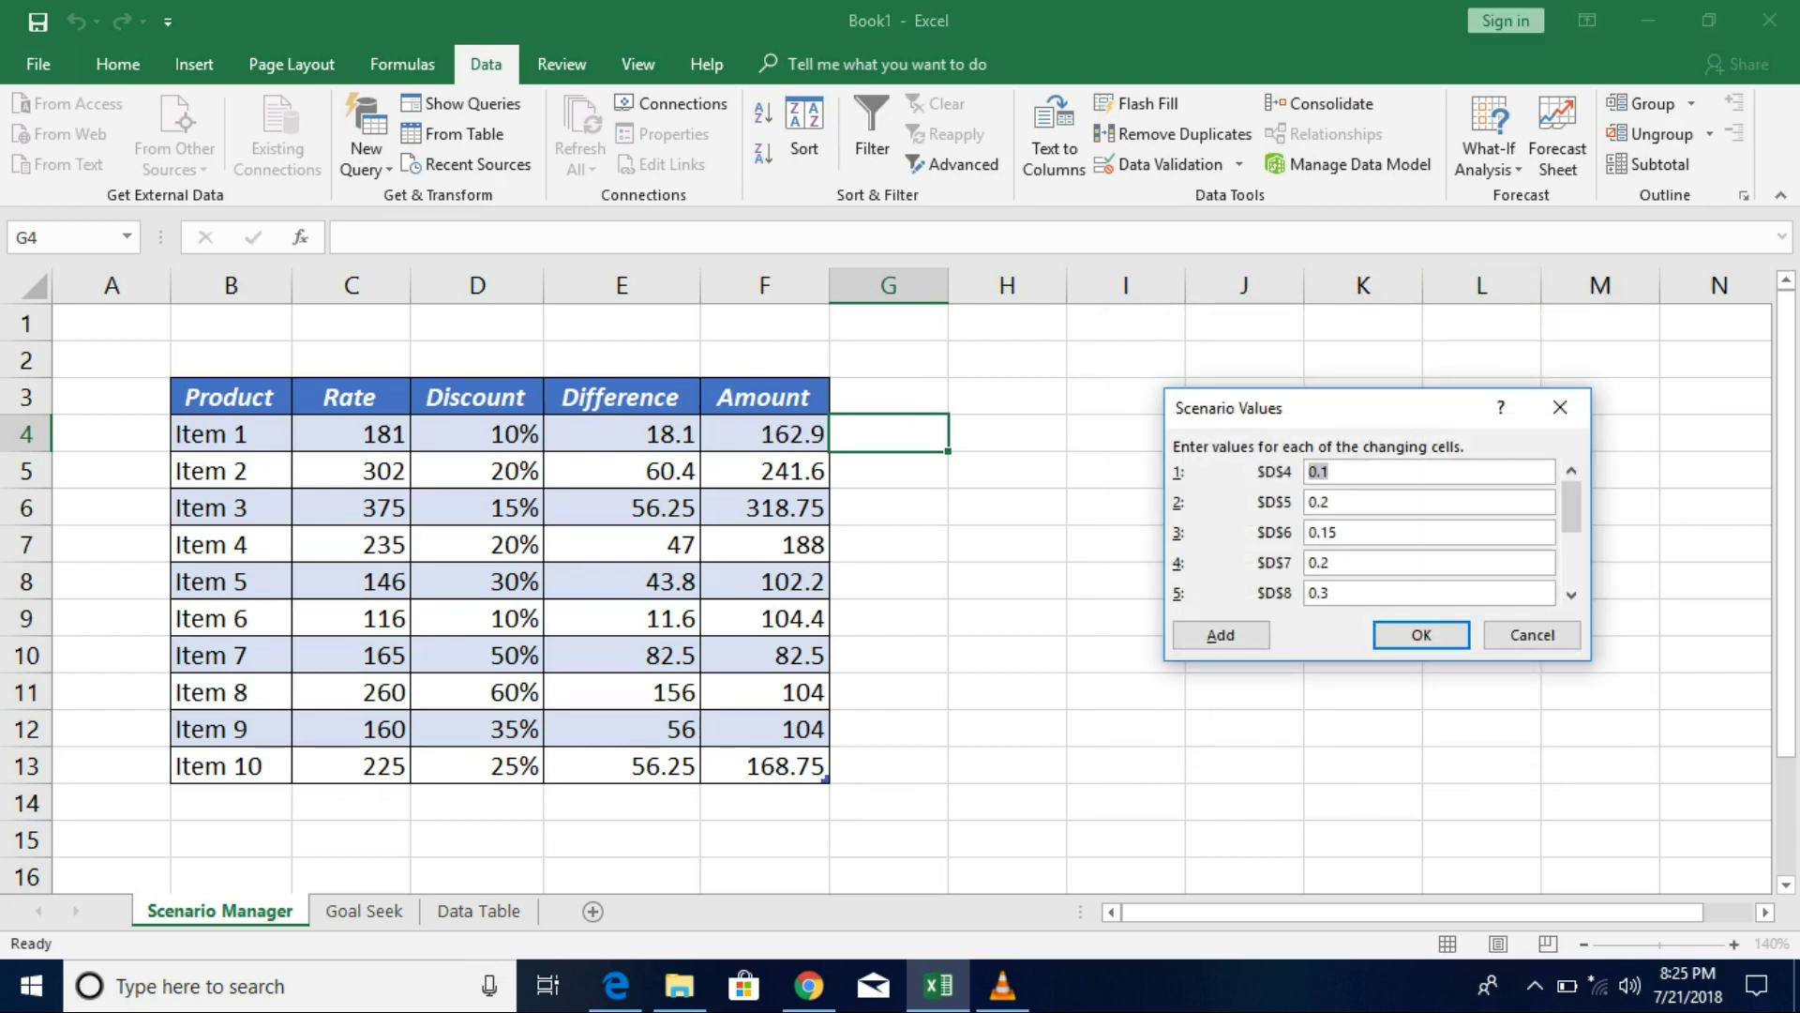
# Enter Christmas Offer discounts D4–D8: 0.5, 0.15, 0.3, 0.4, 0.15
pyautogui.write('0.5')
pyautogui.press('Tab')
pyautogui.write('0.15')
pyautogui.press('Tab')
pyautogui.write('-.')
pyautogui.write('3')
pyautogui.press('BackSpace')
pyautogui.press('BackSpace')
pyautogui.press('BackSpace')
pyautogui.write('0.3')
pyautogui.press('Tab')
pyautogui.write('0.4')
pyautogui.press('Tab')
pyautogui.write('0.15')
# Enter Christmas Offer discounts D9–D13: 0.4, 0.2, 0.5, 0.25, 0.3
pyautogui.press('Tab')
pyautogui.write('0.')
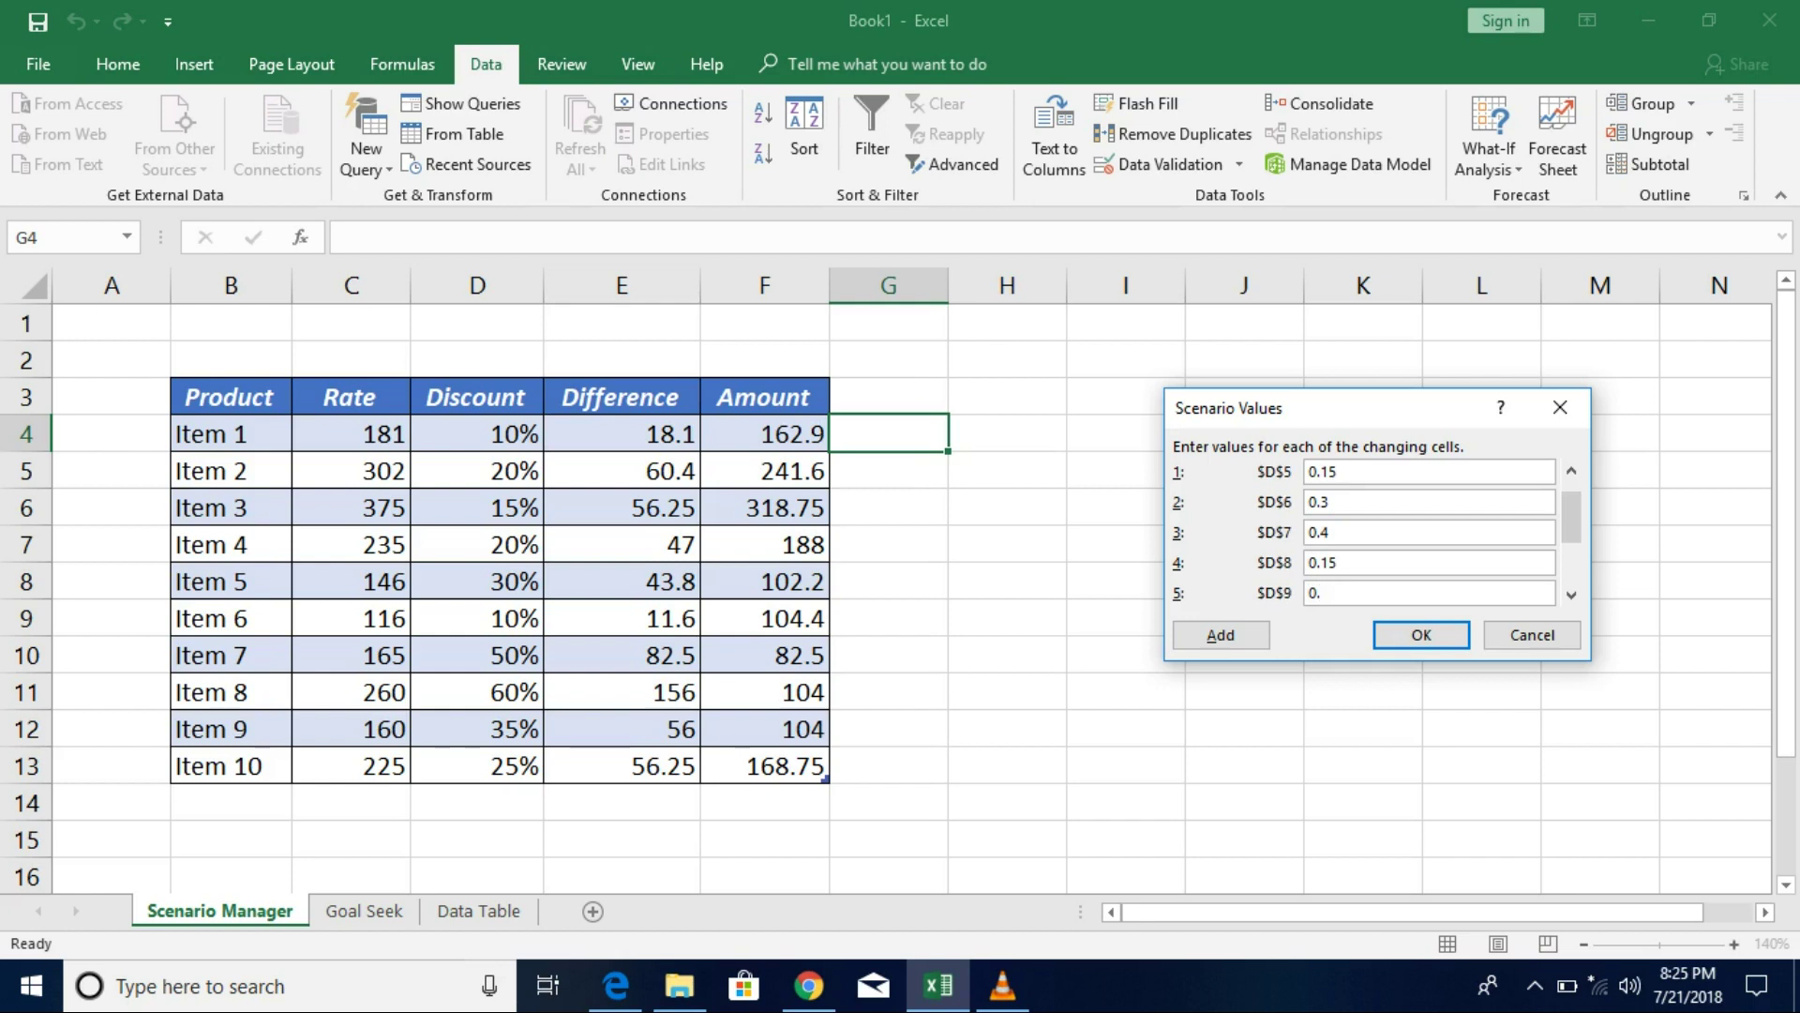
pyautogui.write('4')
pyautogui.press('Tab')
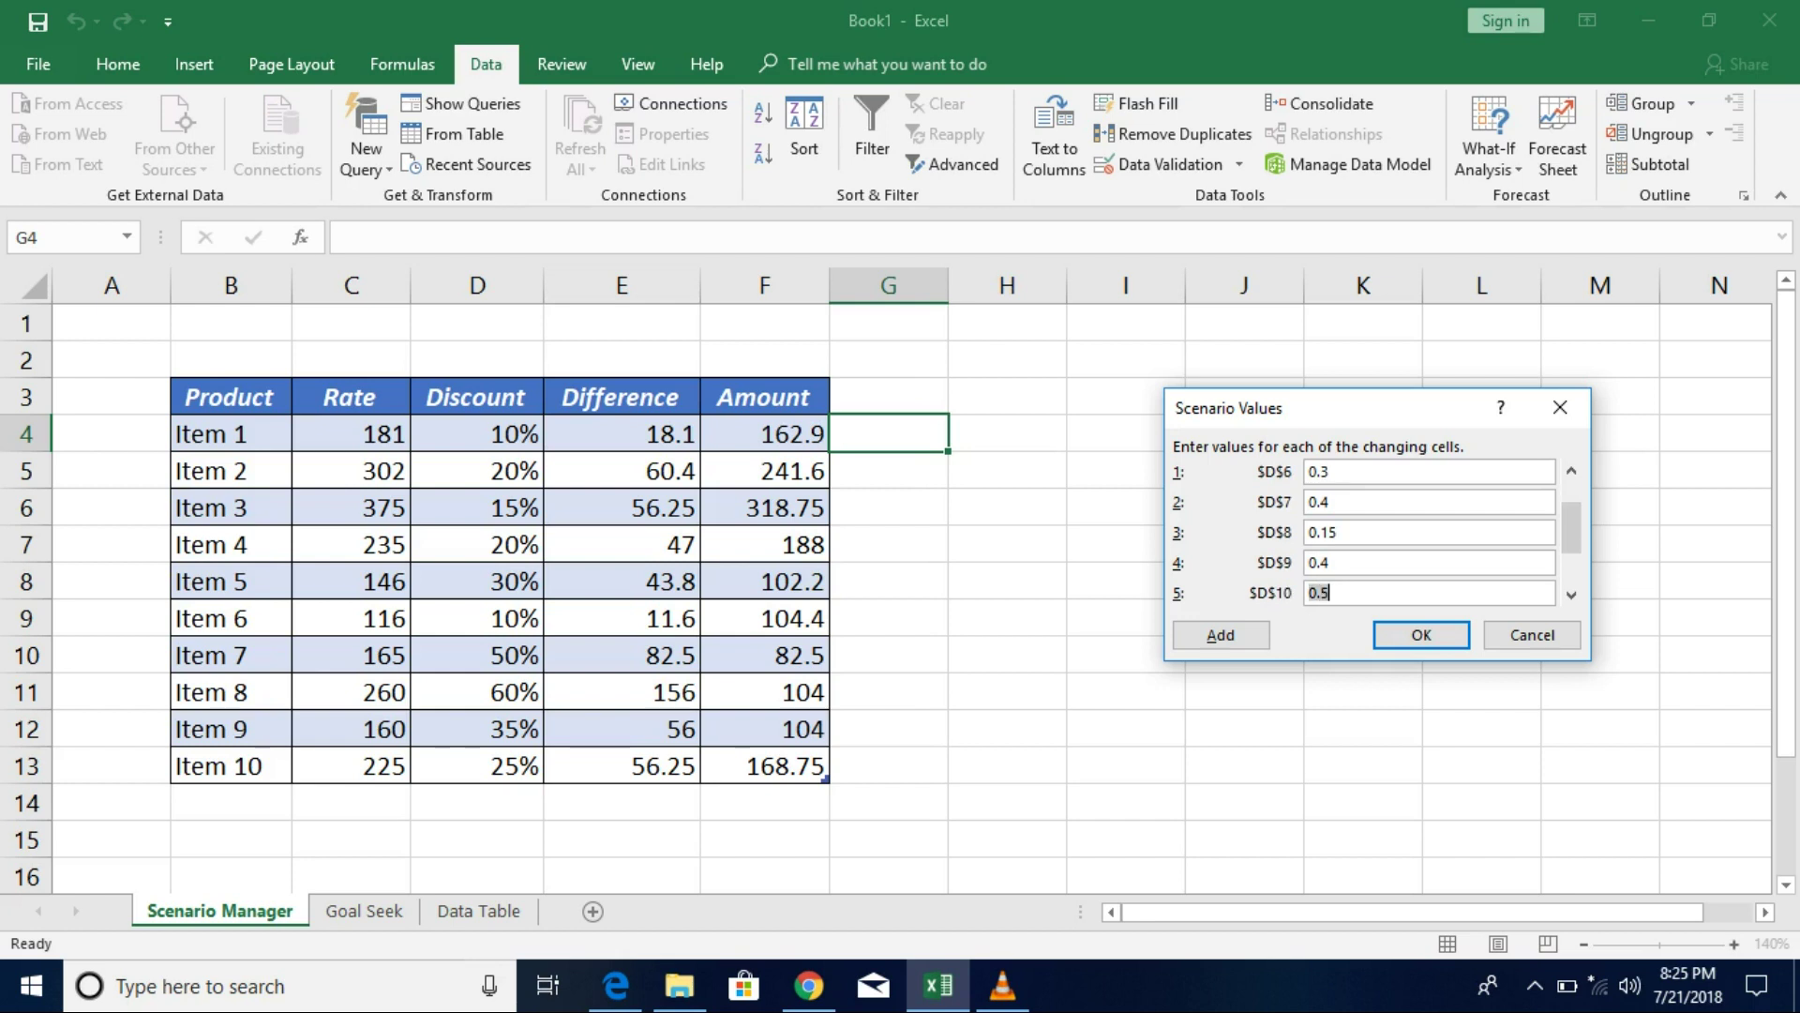
pyautogui.write('0.2')
pyautogui.press('Tab')
pyautogui.write('0.5')
pyautogui.press('Tab')
pyautogui.write('0.25')
pyautogui.press('Tab')
pyautogui.write('0.3')
pyautogui.click(1422, 634)
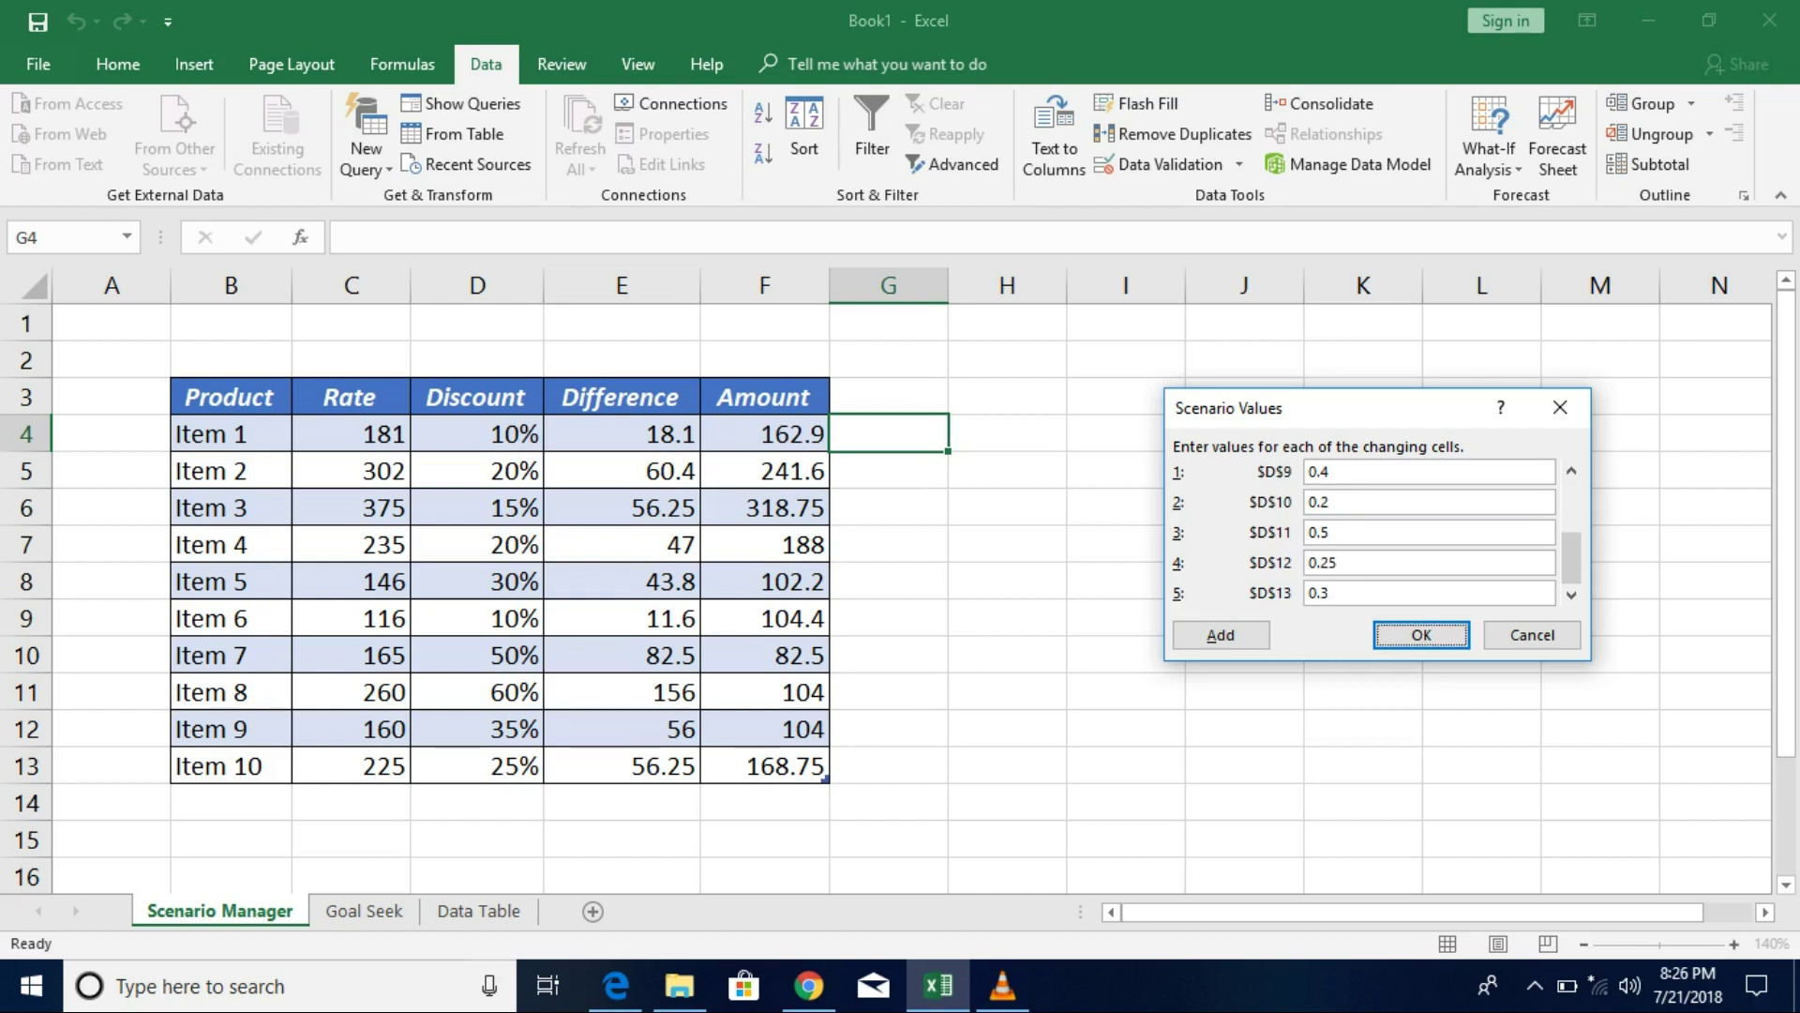
# Save Christmas Offer, then show Good Friday Offer so Item 1's Amount becomes 144.8
pyautogui.press('Return')
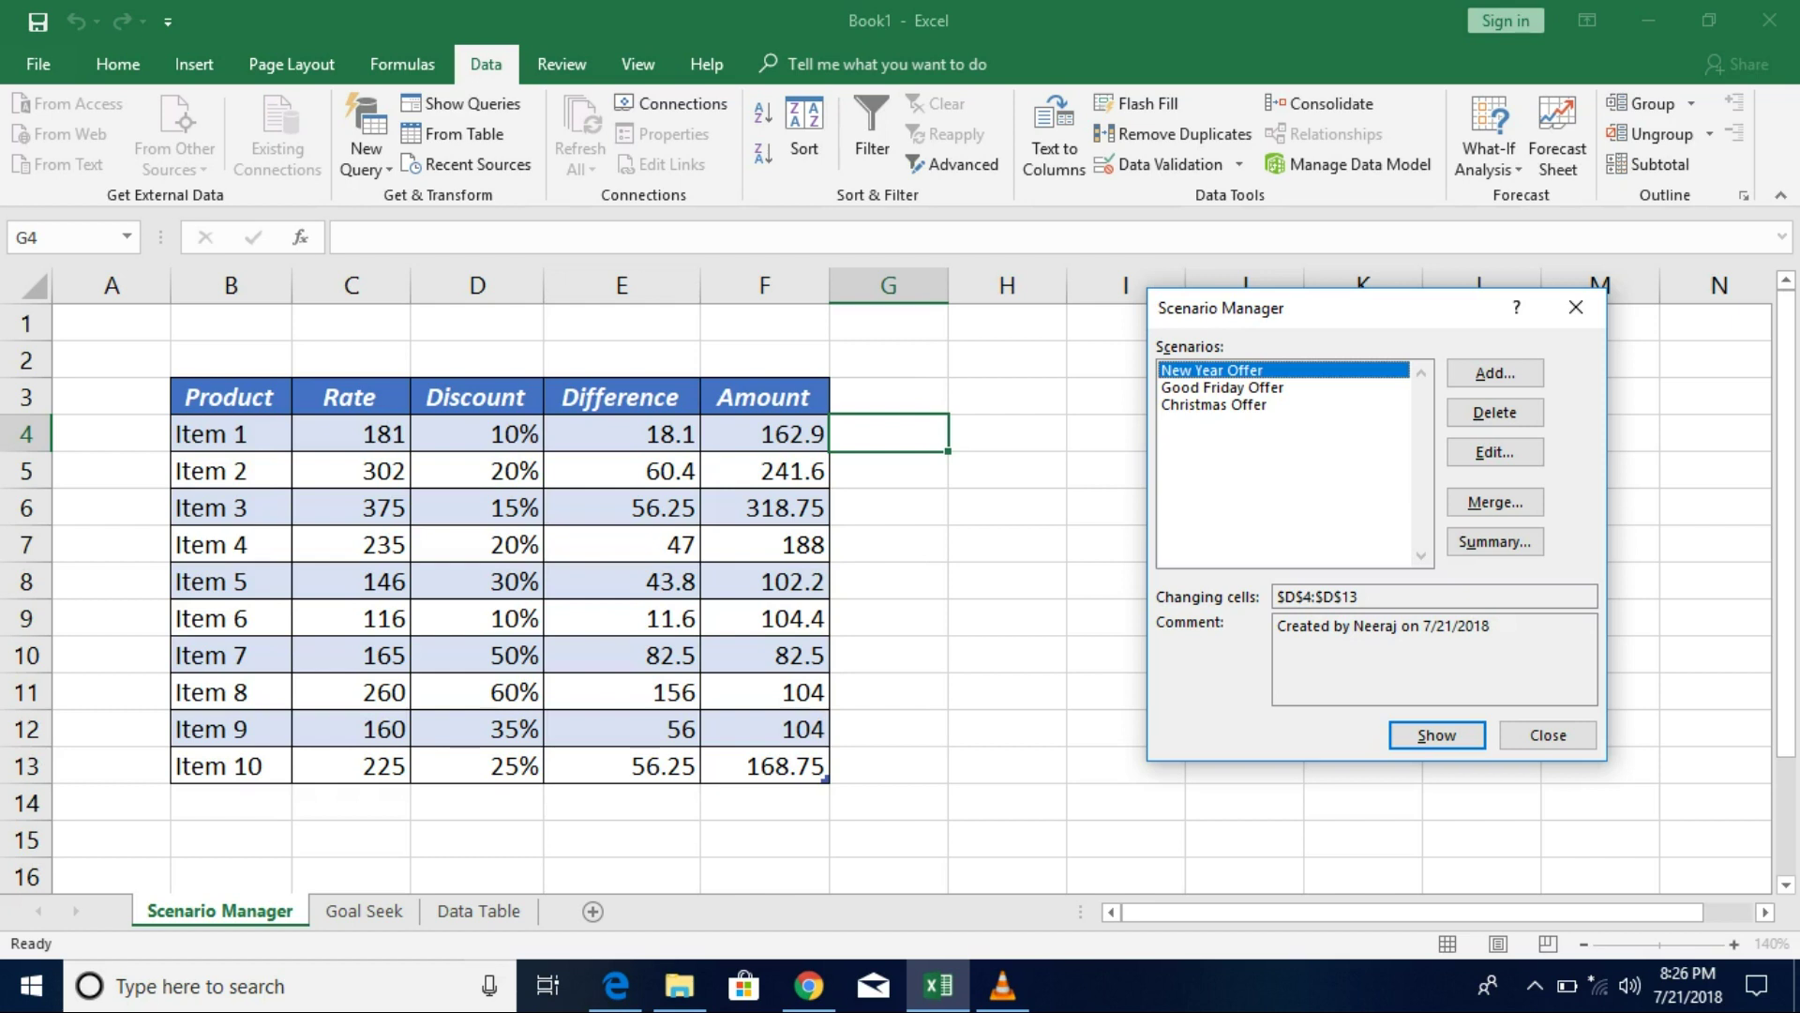
pyautogui.click(1222, 388)
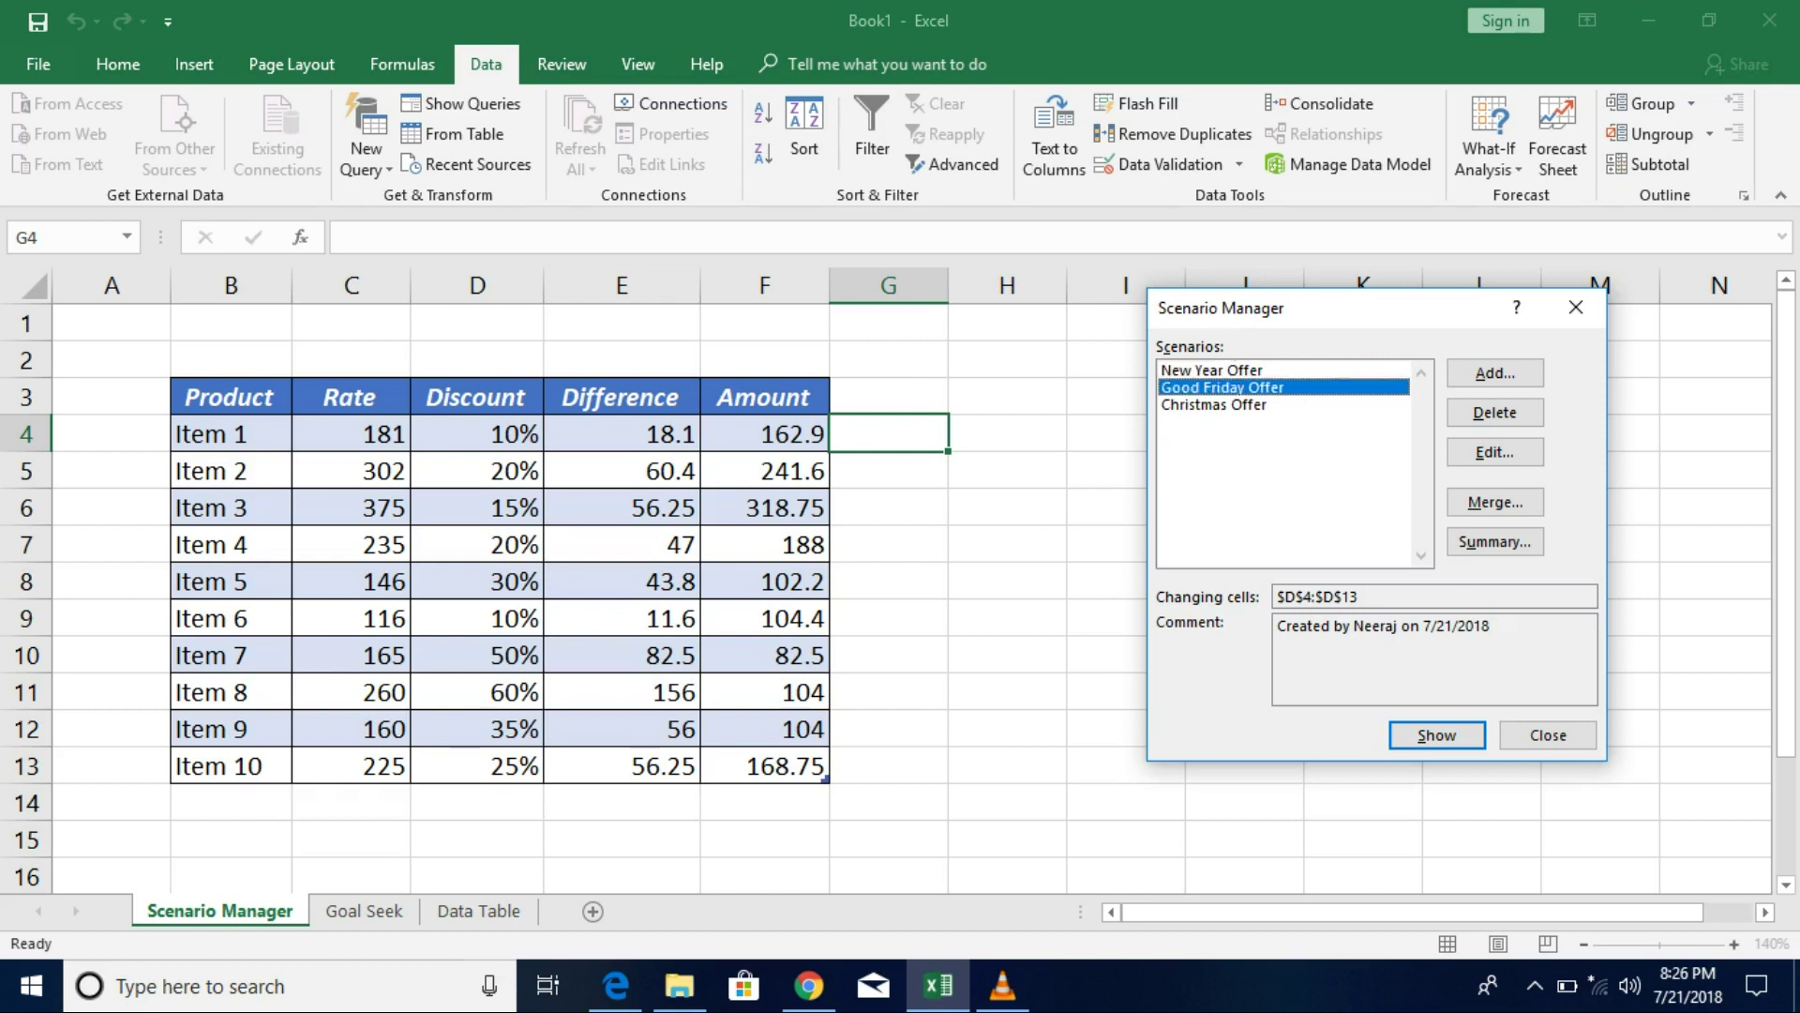
pyautogui.click(1436, 736)
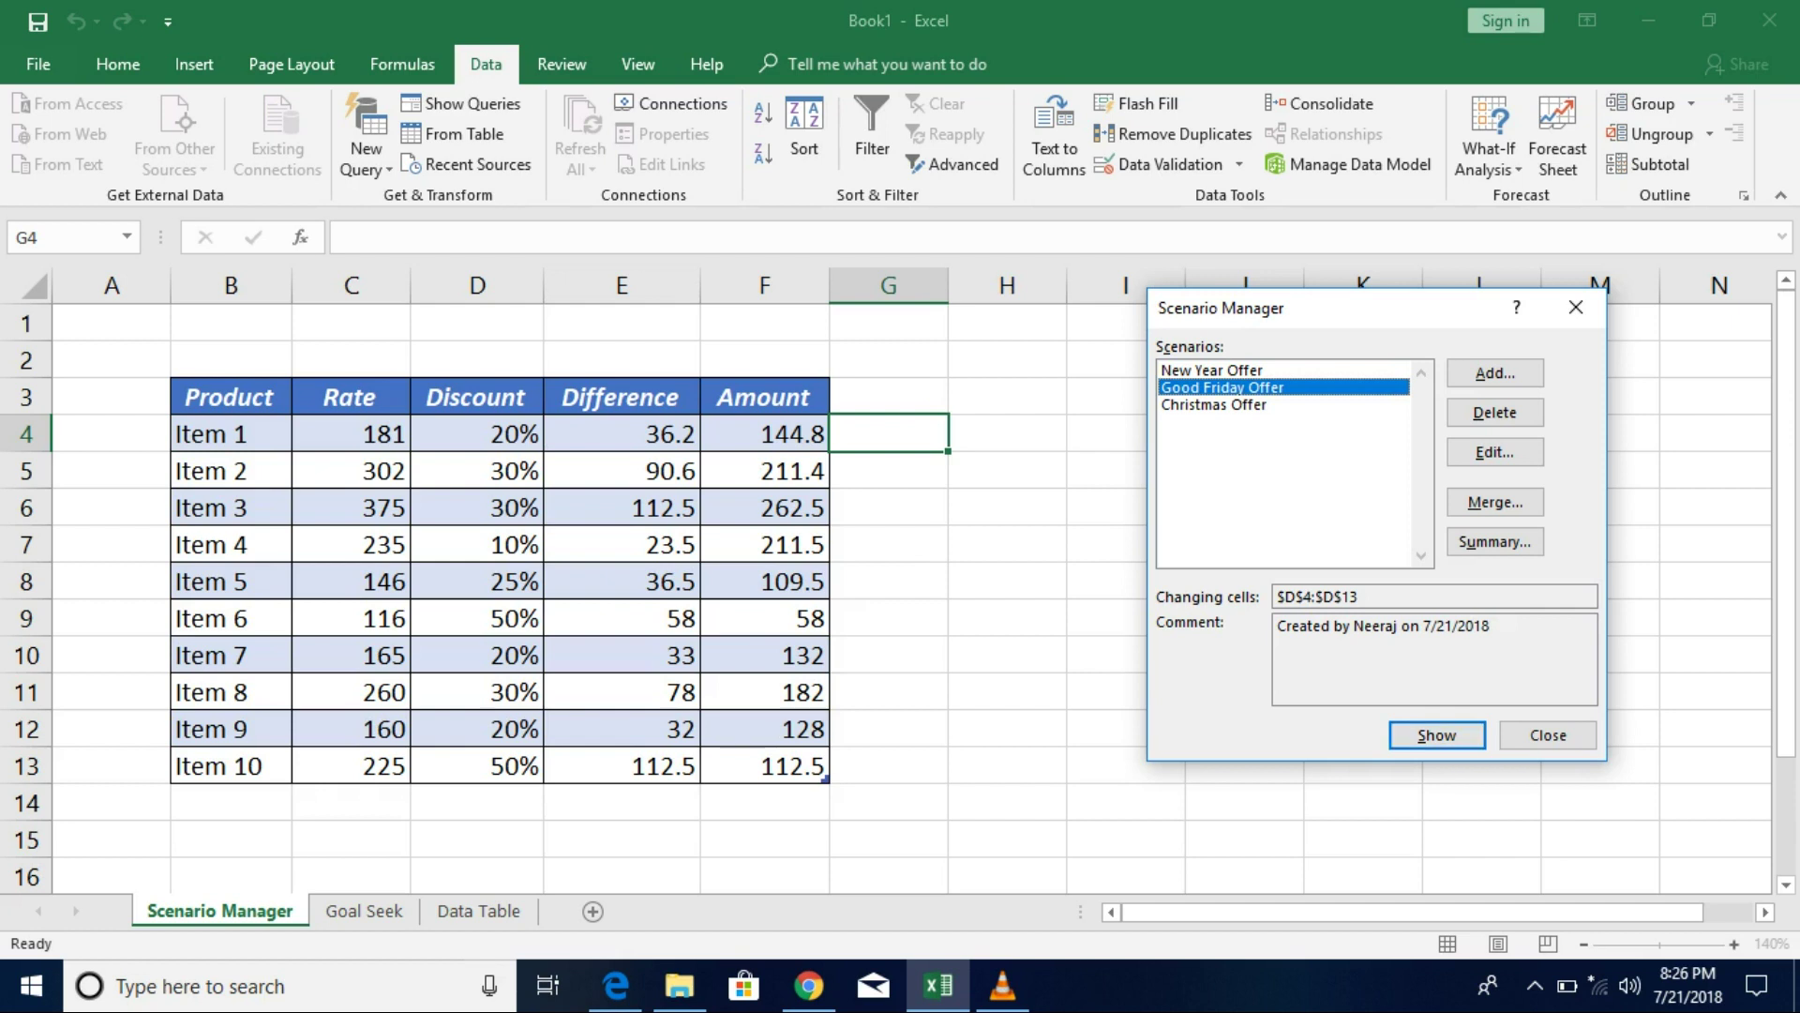
# Show Christmas Offer, giving Item 1 a 50% discount and an Amount of 90.5
pyautogui.click(1215, 404)
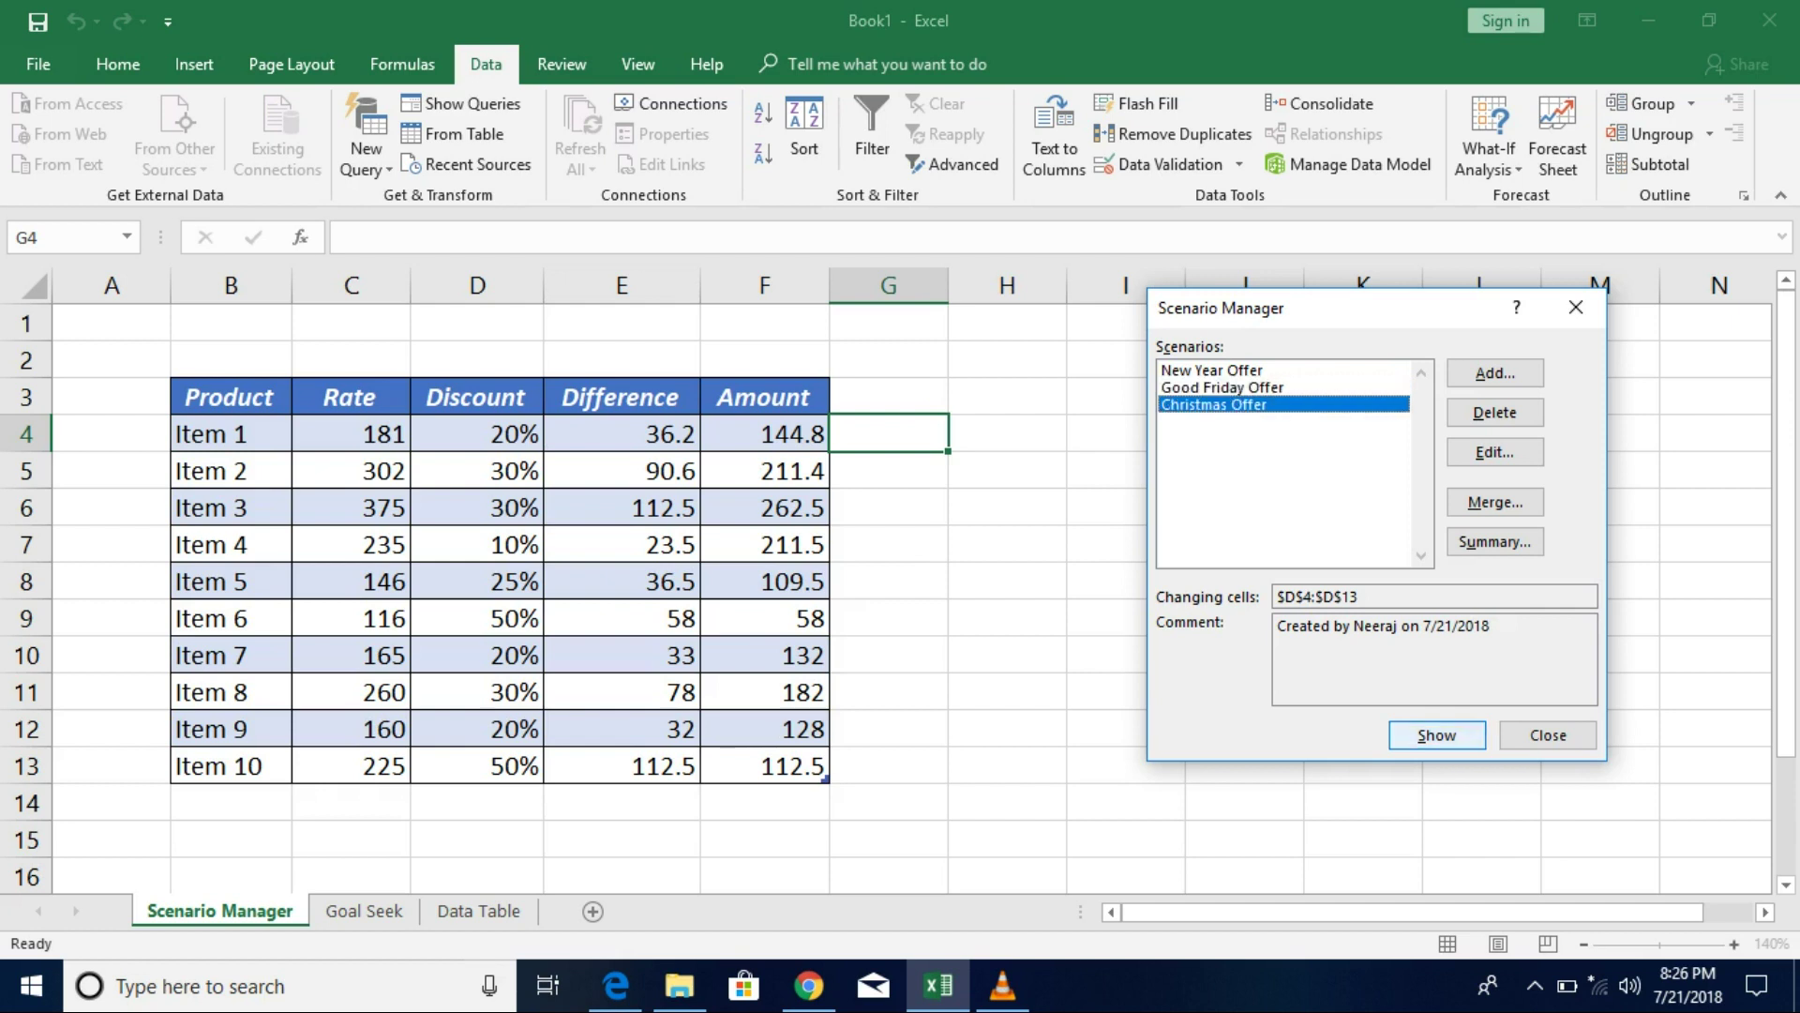
pyautogui.click(1437, 735)
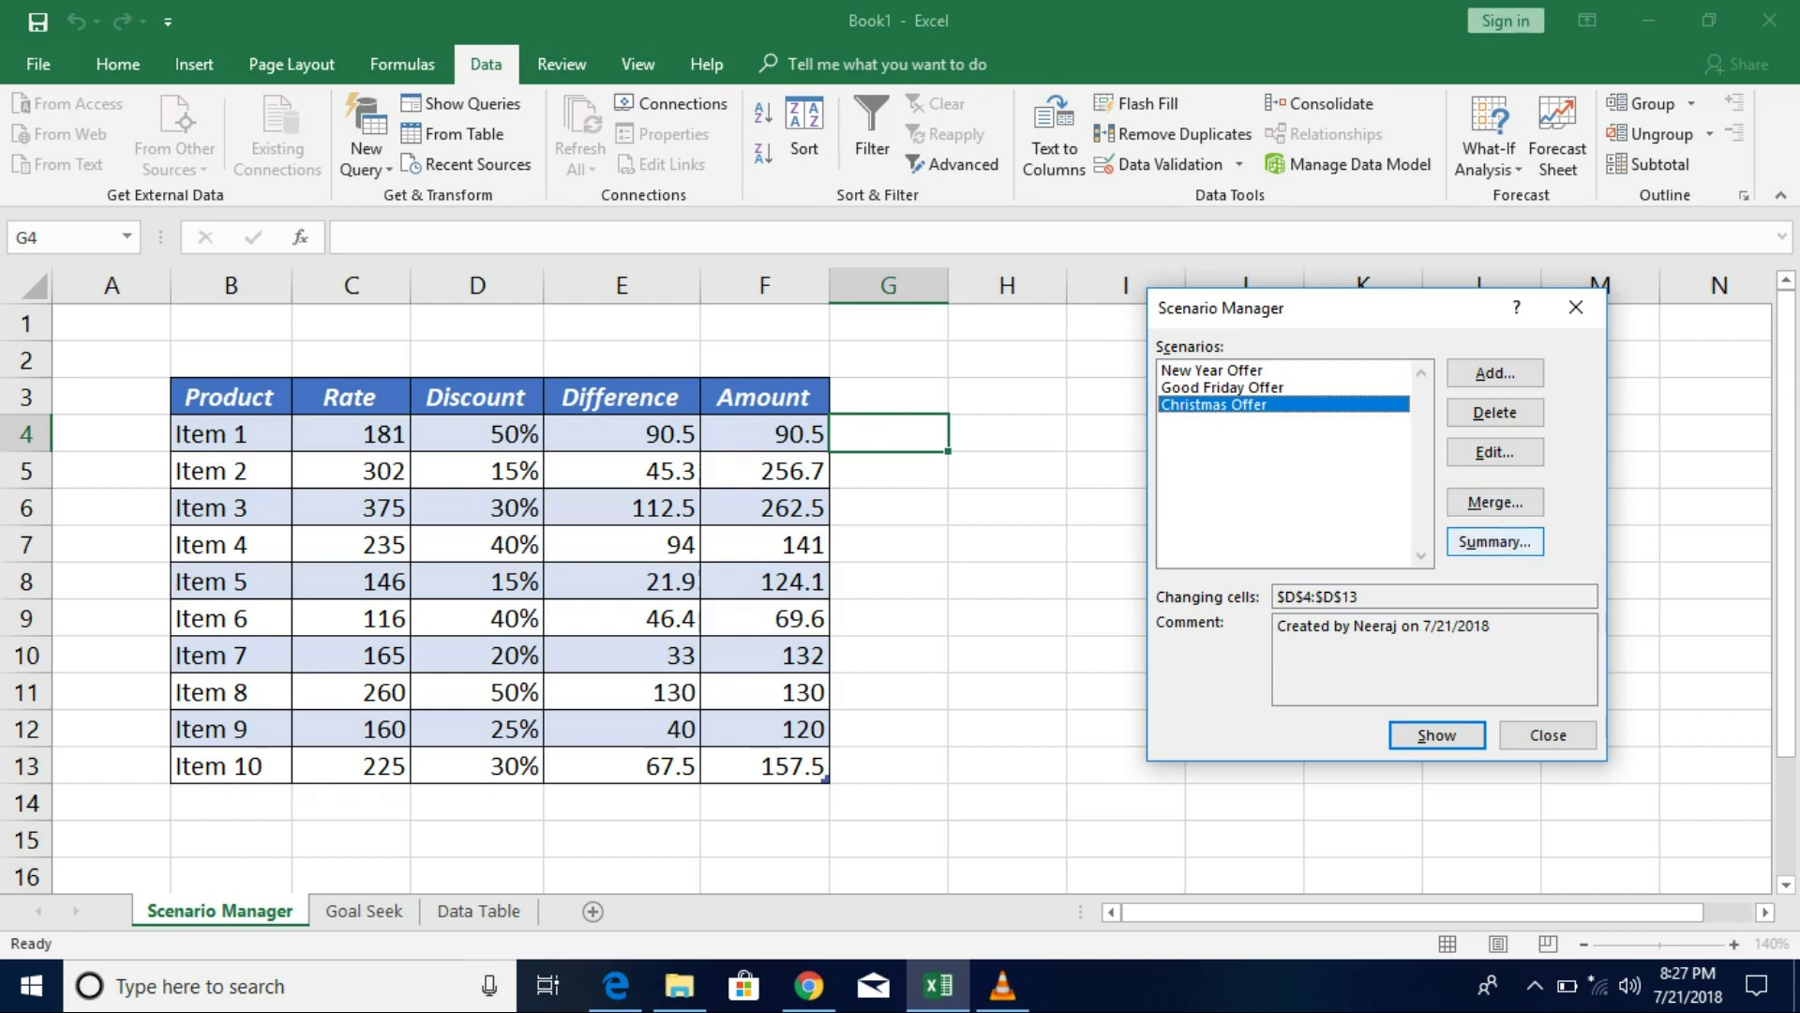
# Create a Scenario Summary report using Amount cells F4:F13 as result cells
pyautogui.click(1495, 541)
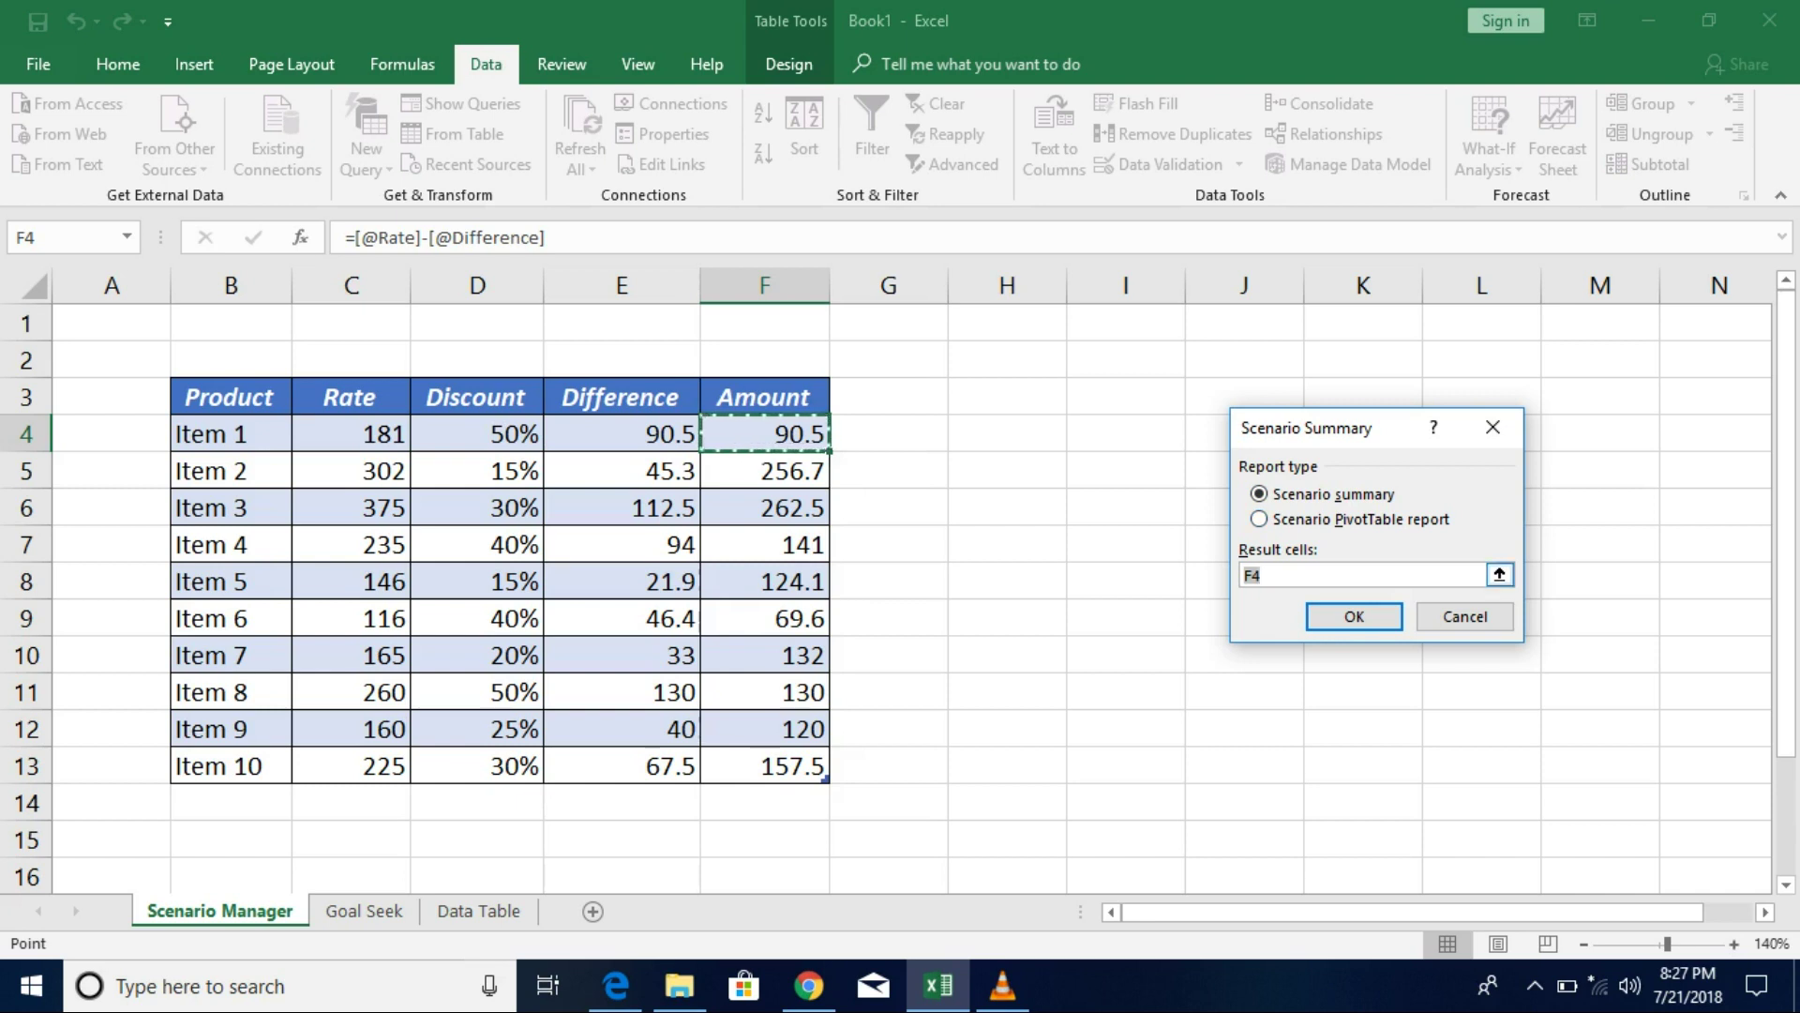
pyautogui.press('F2')
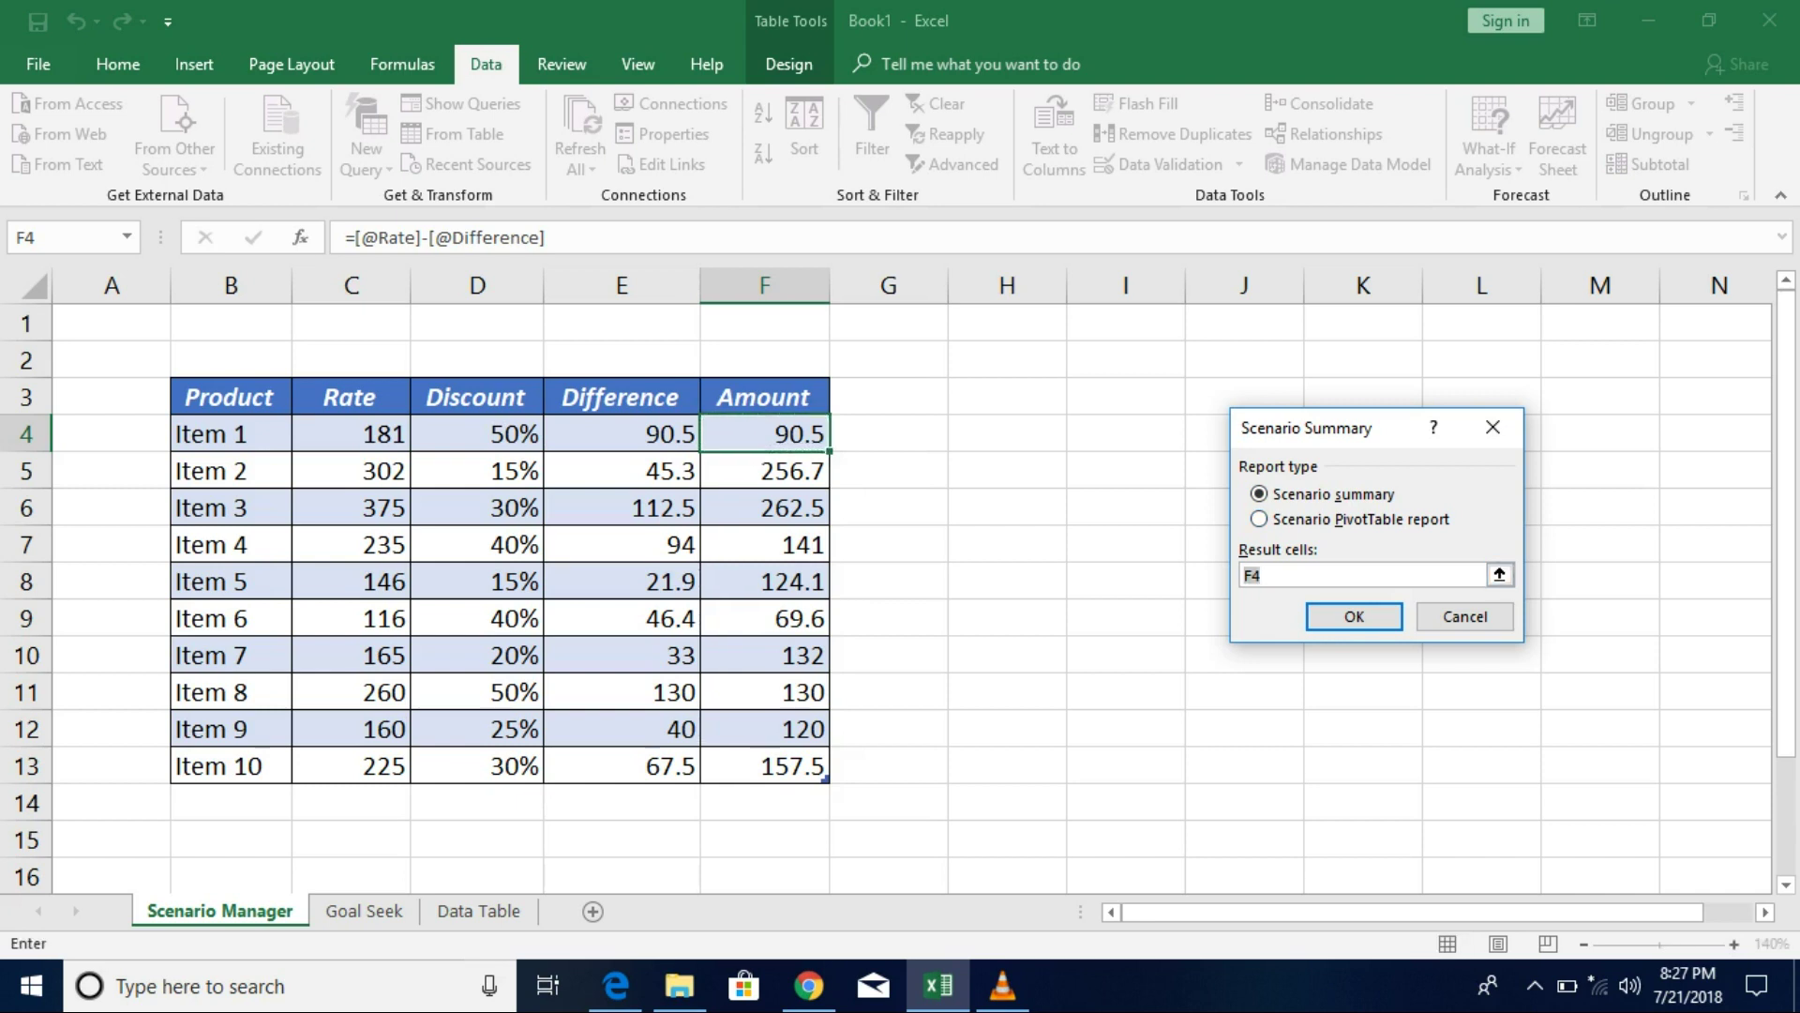
pyautogui.moveTo(765, 433); pyautogui.dragTo(778, 766)
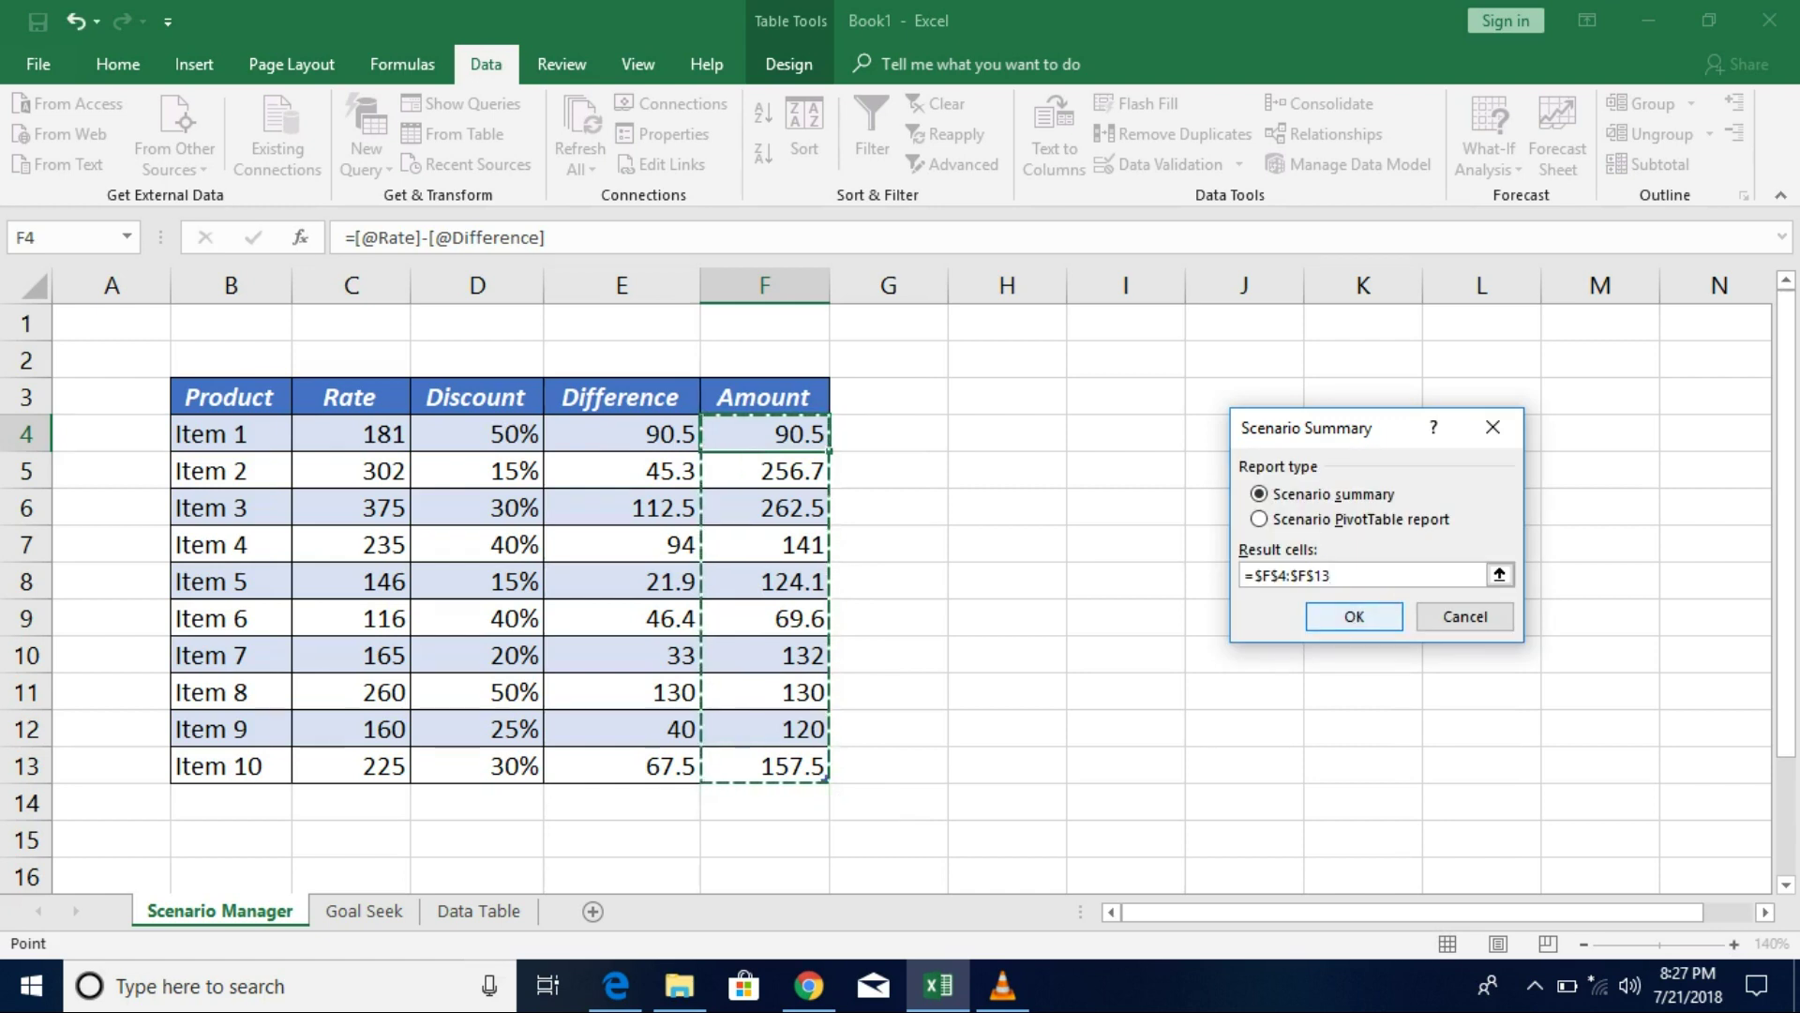
pyautogui.press('Return')
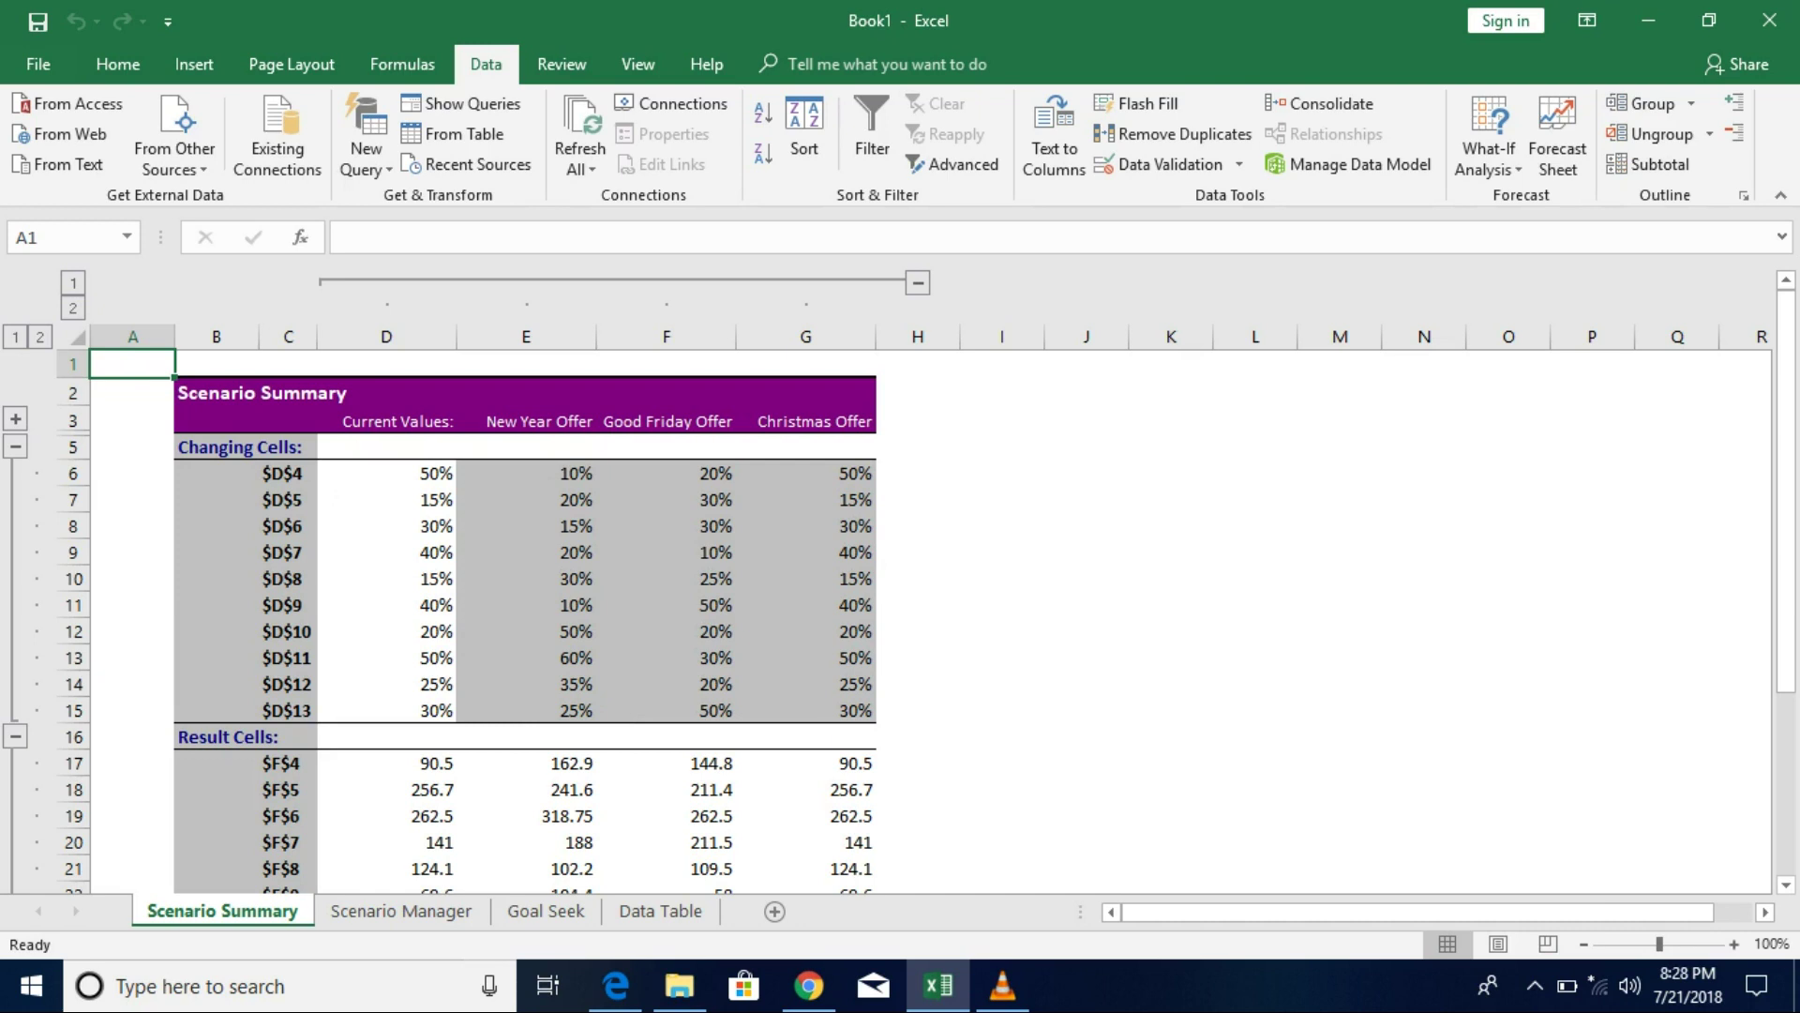
# Review the Scenario Summary report, then return to the Scenario Manager sheet showing Item 1's Amount at 90.5
pyautogui.moveTo(1787, 488); pyautogui.dragTo(1786, 666)
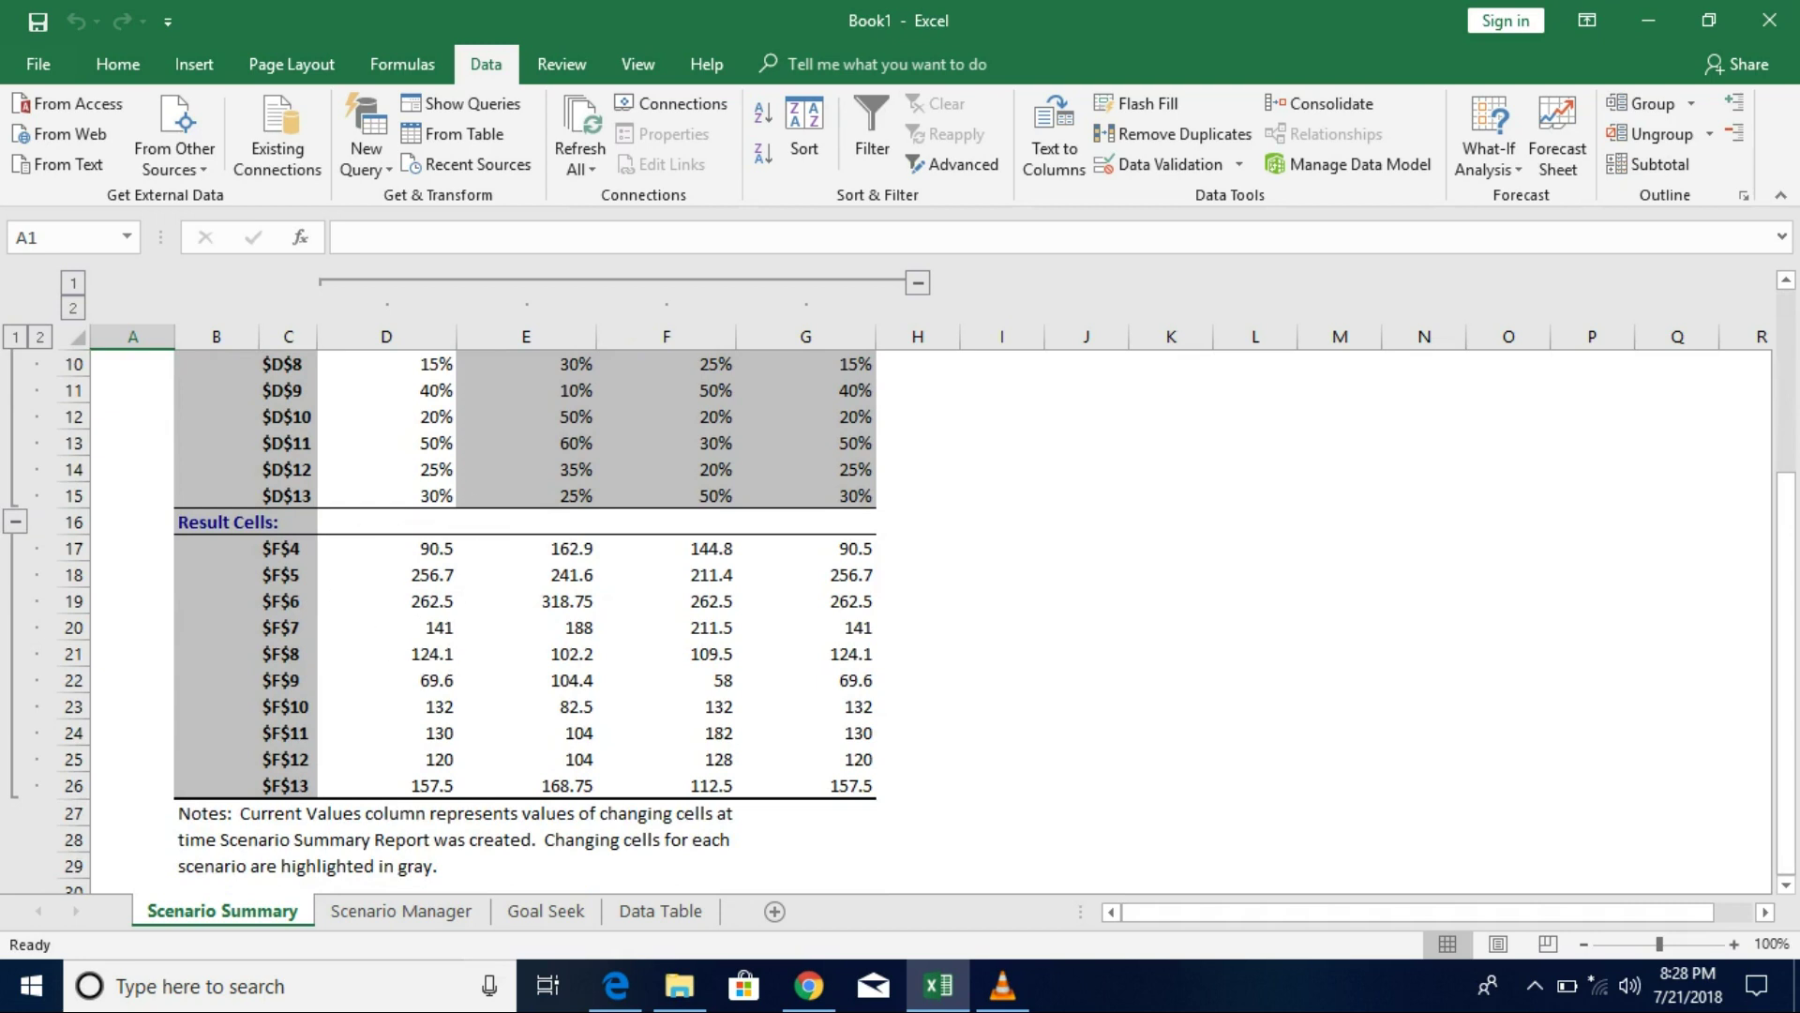
pyautogui.moveTo(1787, 665); pyautogui.dragTo(1787, 540)
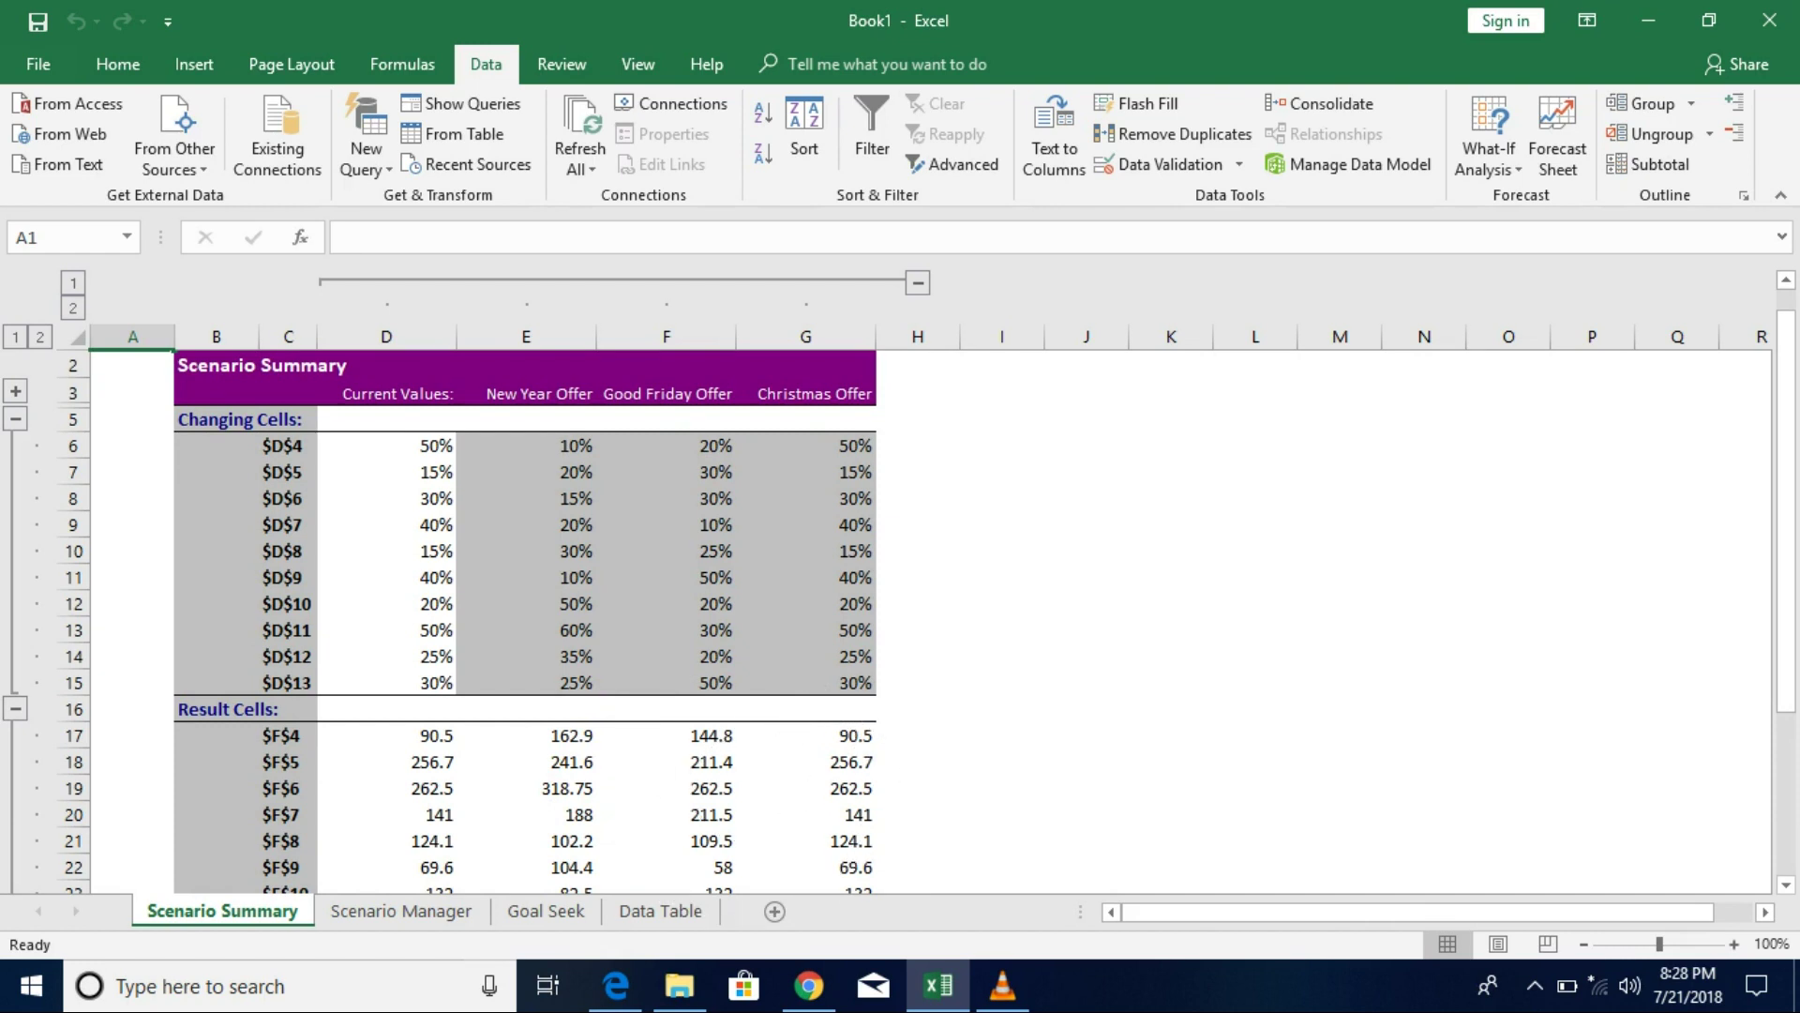
pyautogui.click(402, 910)
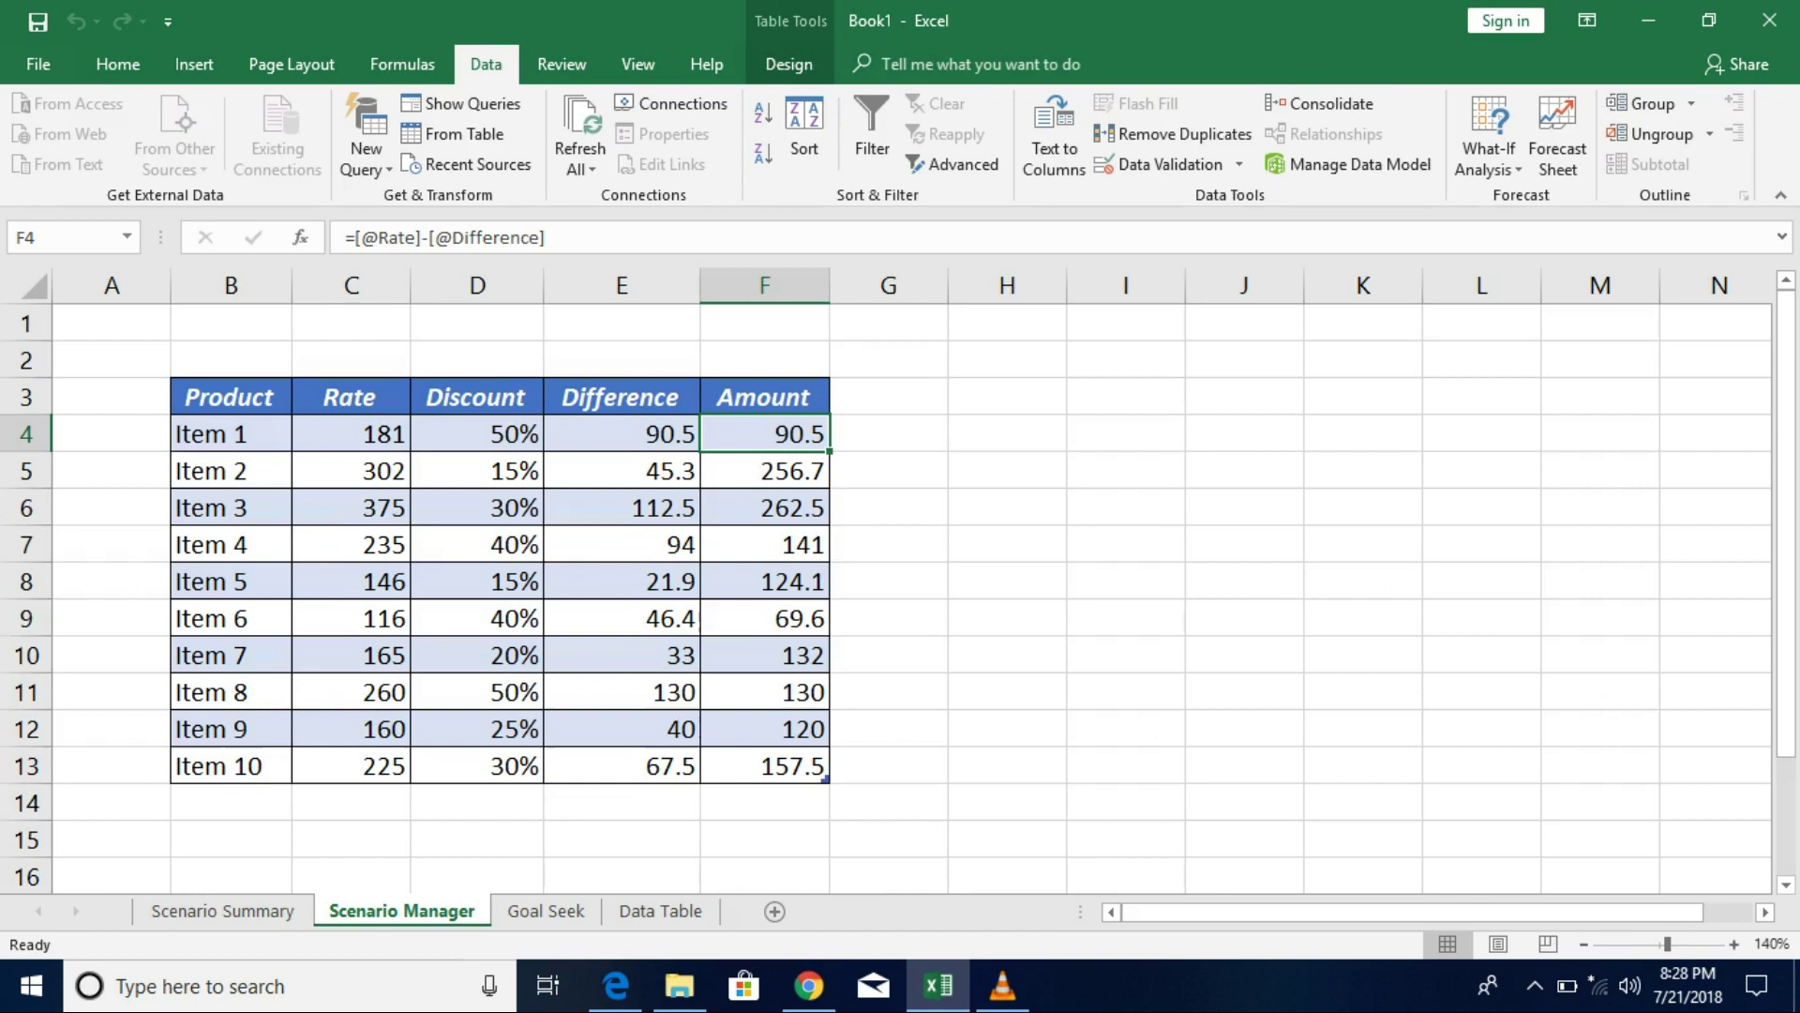